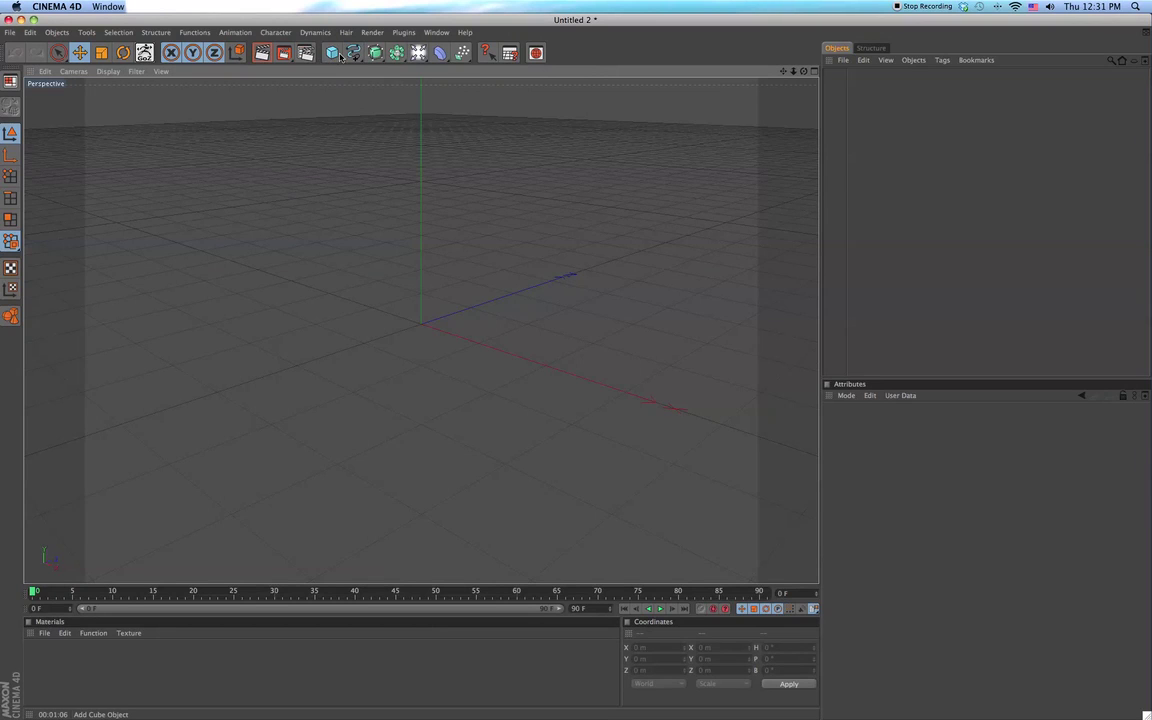
# Add a sphere with radius about 182.864 m and move it along Z toward the camera
pyautogui.moveTo(334, 56); pyautogui.dragTo(211, 104)
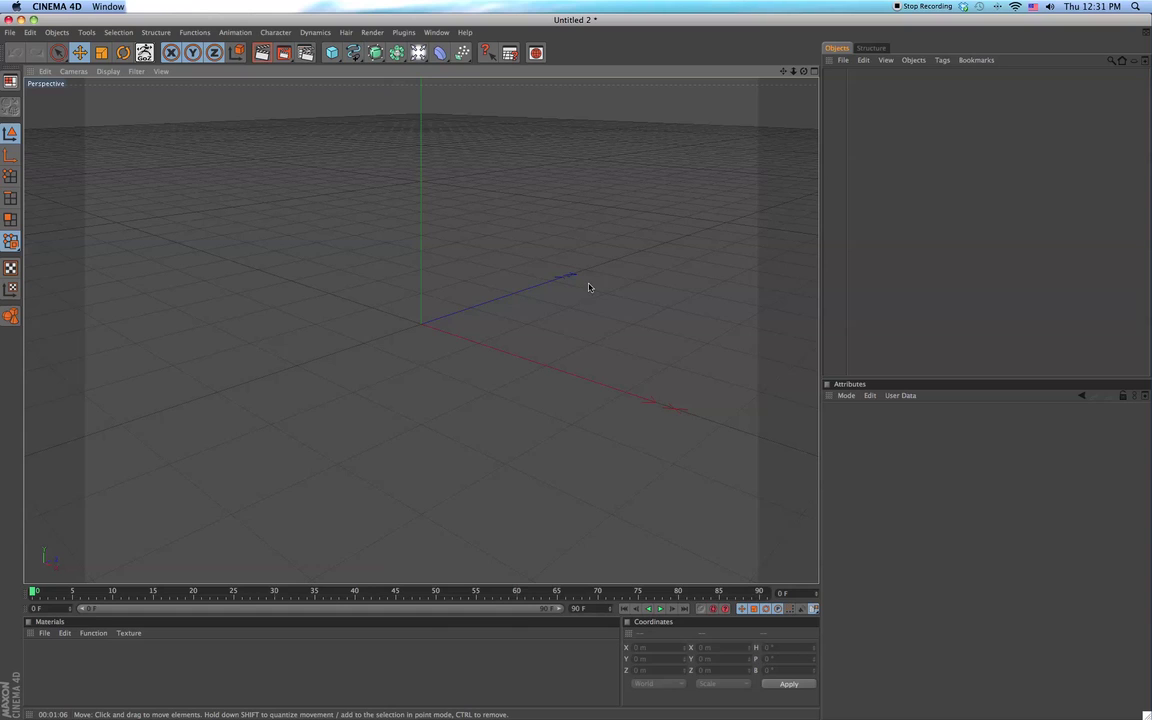
pyautogui.moveTo(332, 52); pyautogui.dragTo(443, 68)
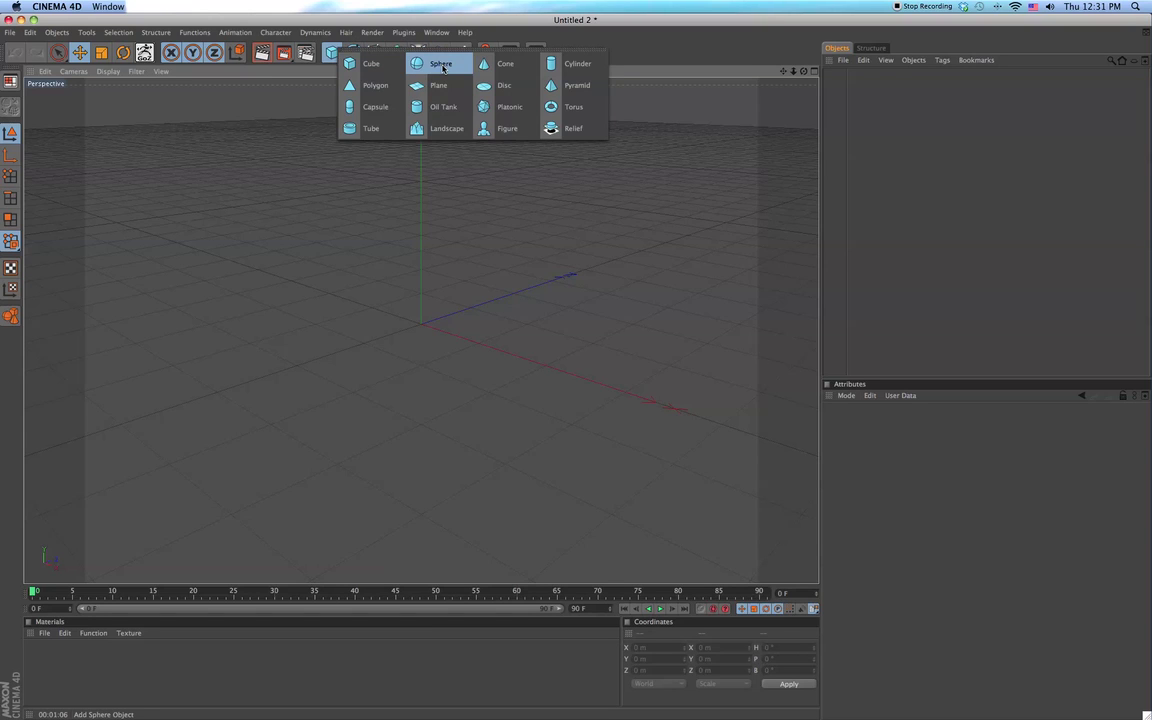
pyautogui.click(443, 68)
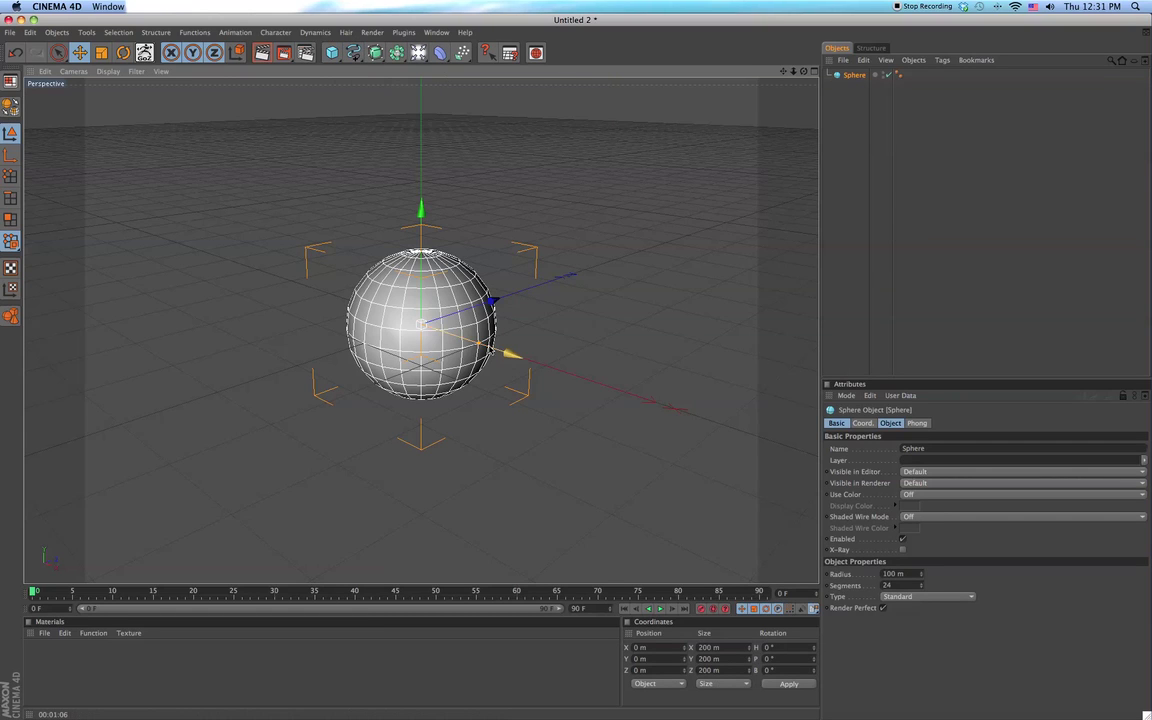
pyautogui.moveTo(490, 344); pyautogui.dragTo(534, 360)
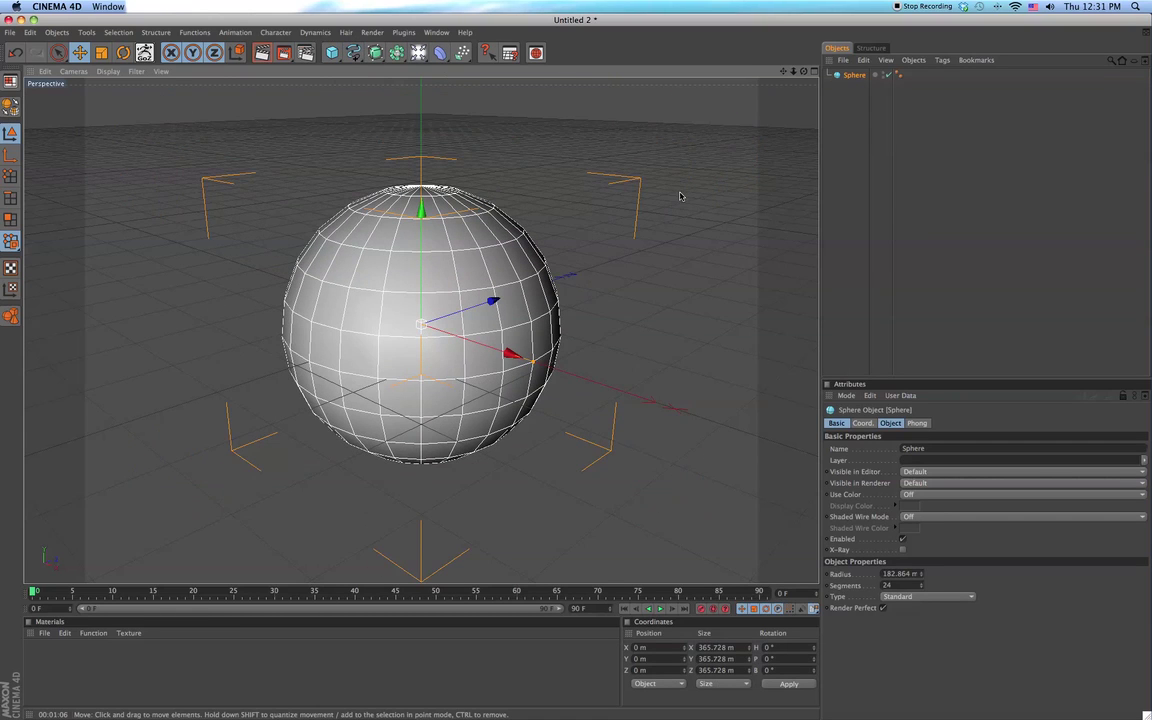
pyautogui.moveTo(783, 71)
pyautogui.mouseDown()
pyautogui.moveTo(773, 80)
pyautogui.moveTo(790, 90)
pyautogui.mouseUp()
pyautogui.moveTo(412, 326); pyautogui.dragTo(380, 372)
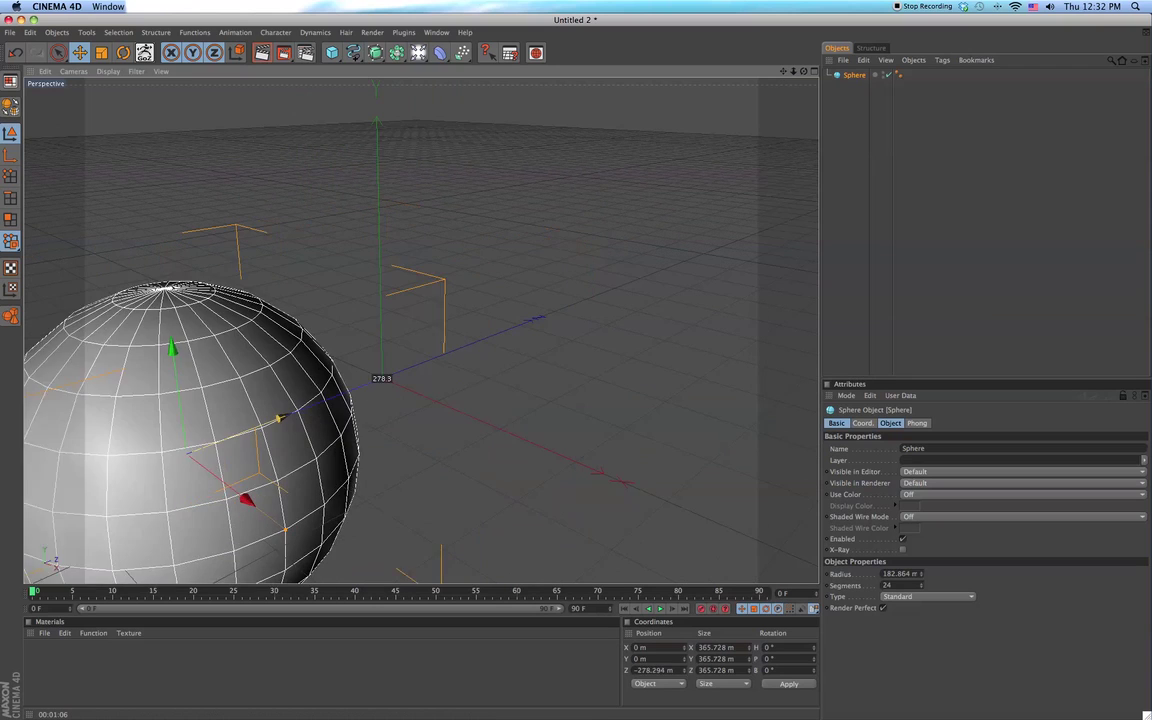
# Test-render the sphere scene with Ctrl+R and return to the editor
pyautogui.click(918, 239)
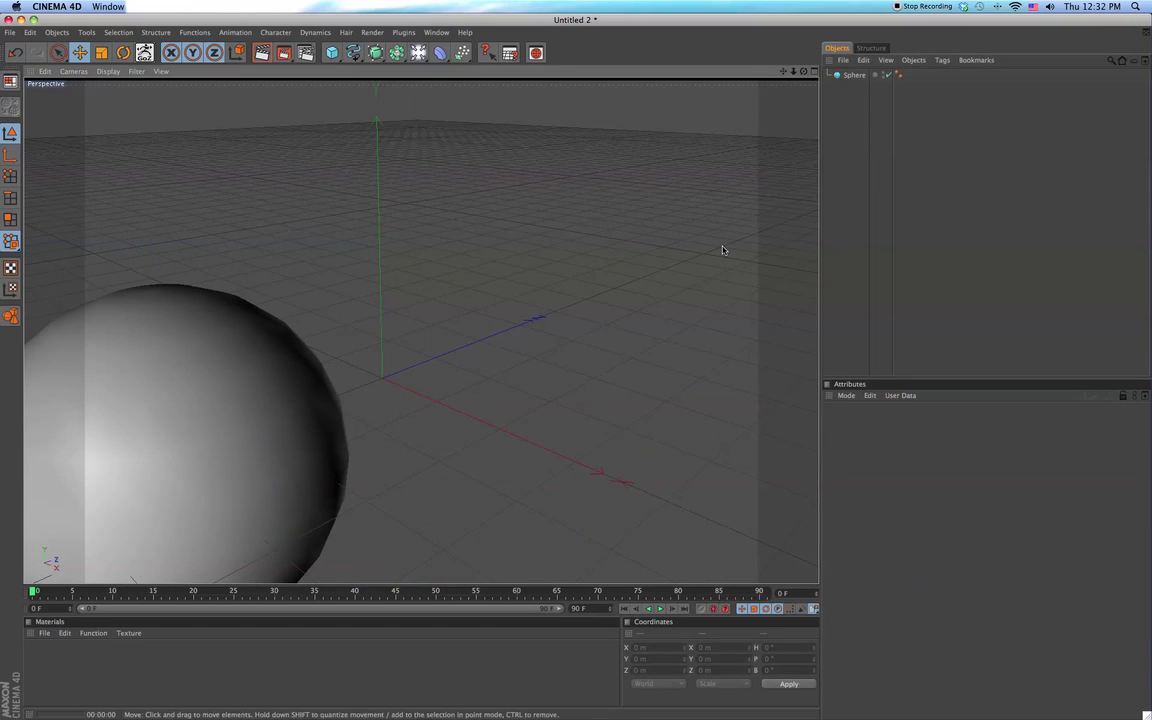
pyautogui.hotkey('ctrl', 'r')
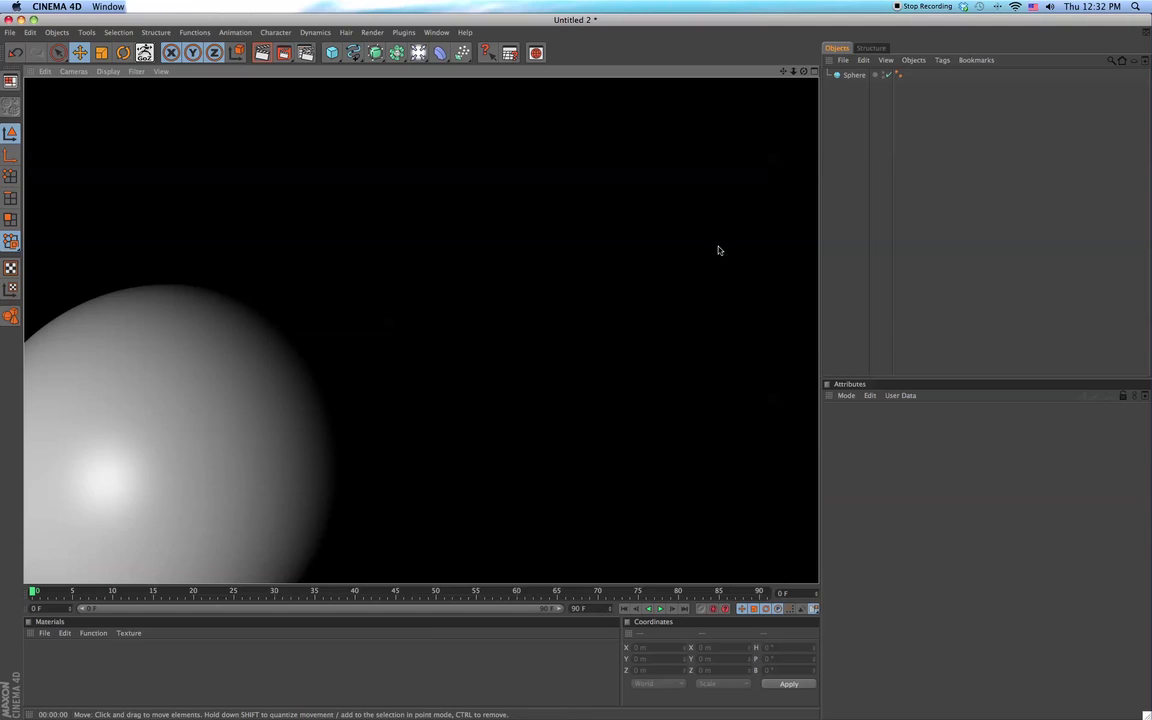
pyautogui.click(221, 447)
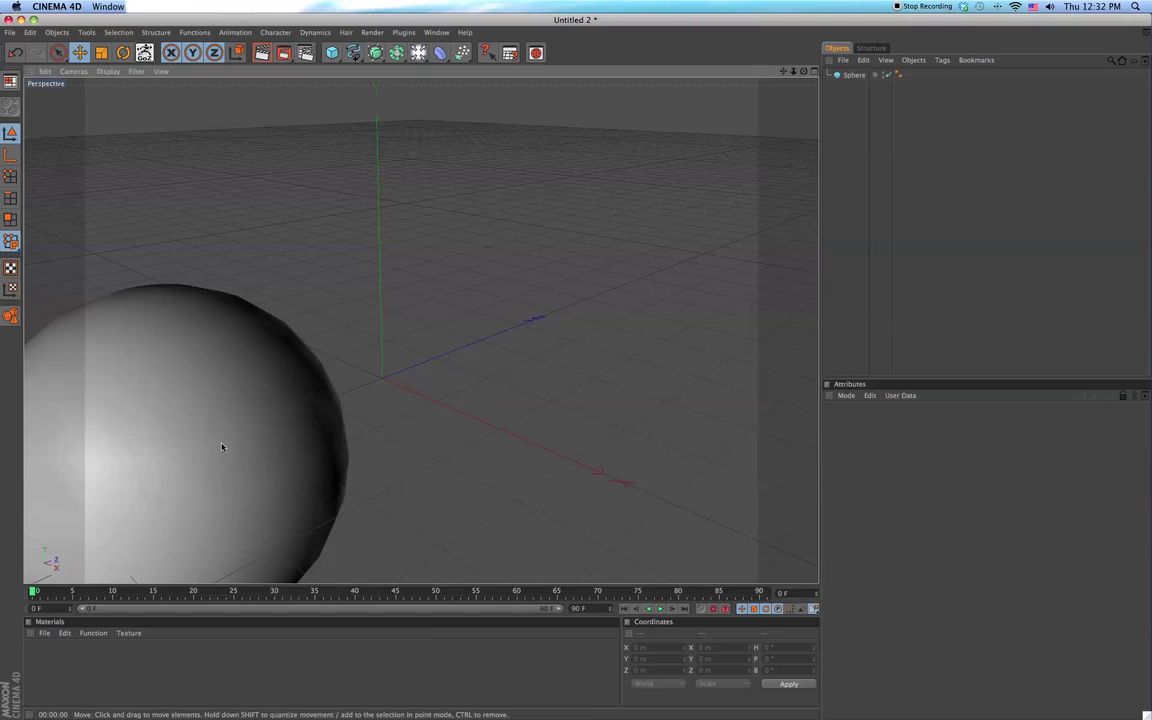
# Create a new material named Mat with Specular turned off
pyautogui.click(44, 633)
pyautogui.click(82, 504)
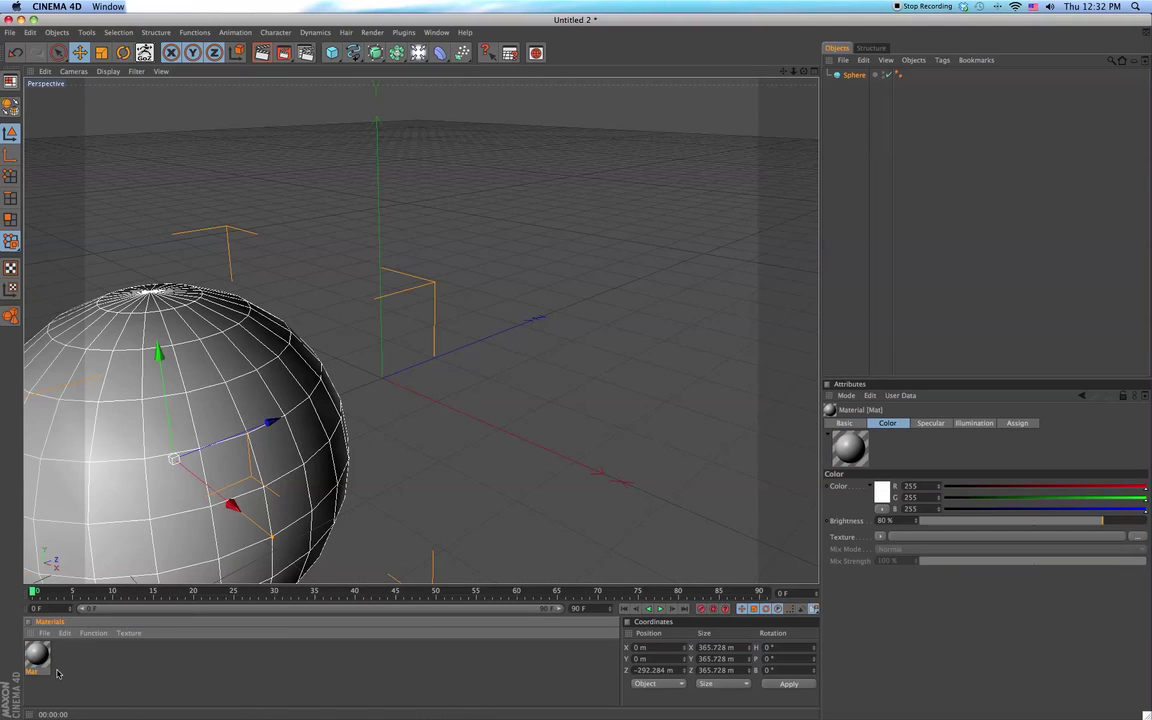
pyautogui.doubleClick(36, 655)
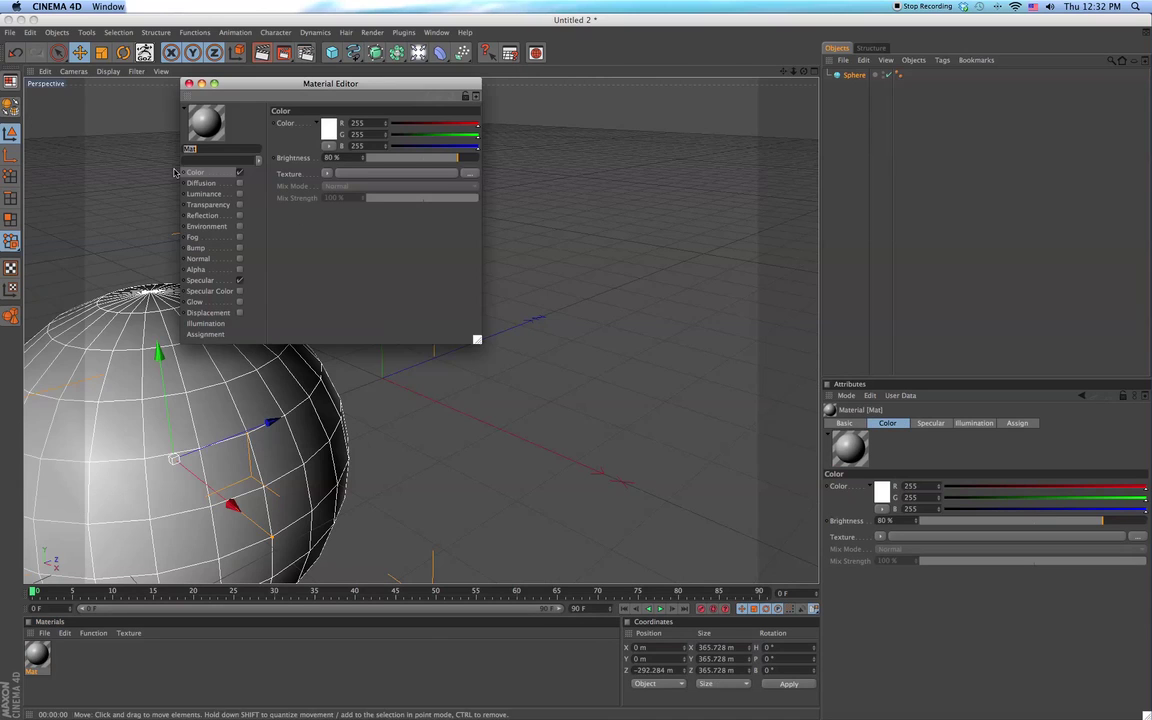
pyautogui.click(239, 282)
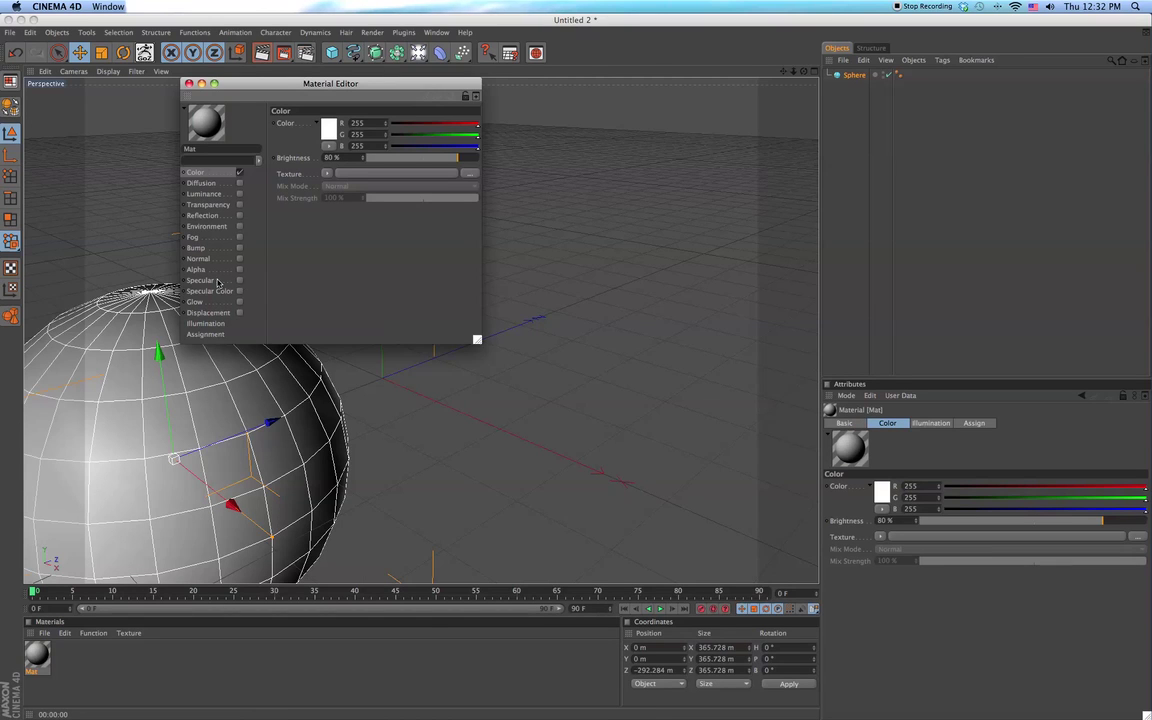
pyautogui.click(188, 84)
# Apply Mat to the sphere and test-render the textured sphere
pyautogui.moveTo(130, 449); pyautogui.dragTo(129, 447)
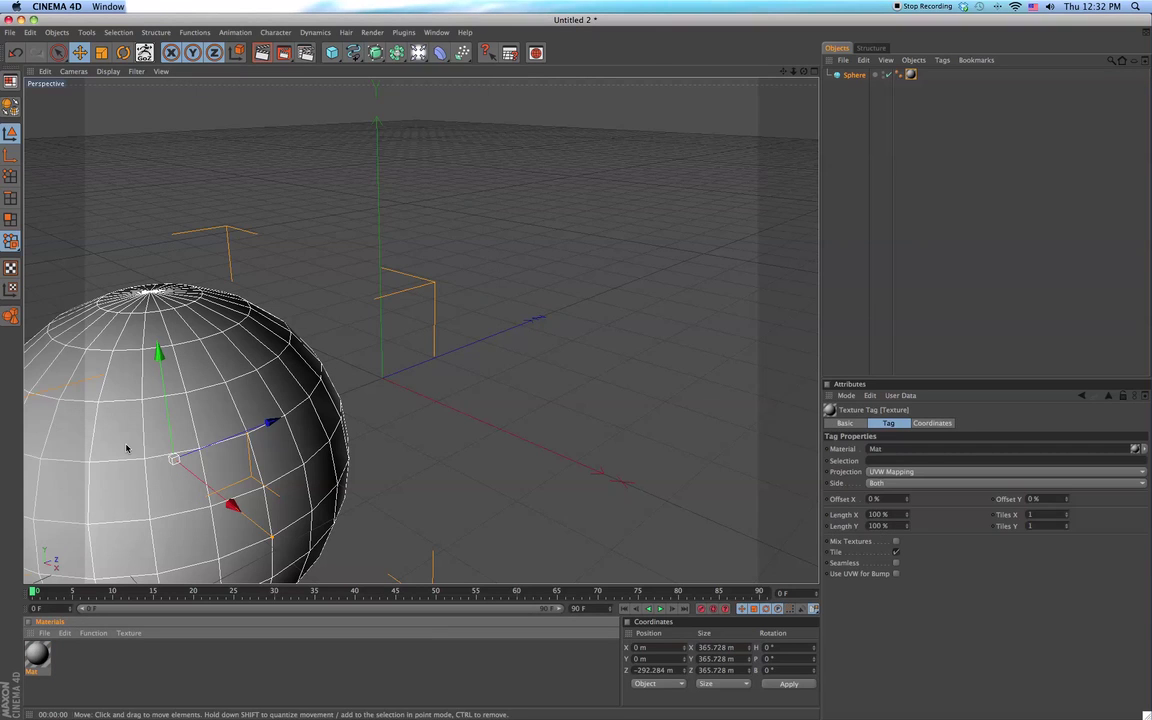
pyautogui.click(878, 314)
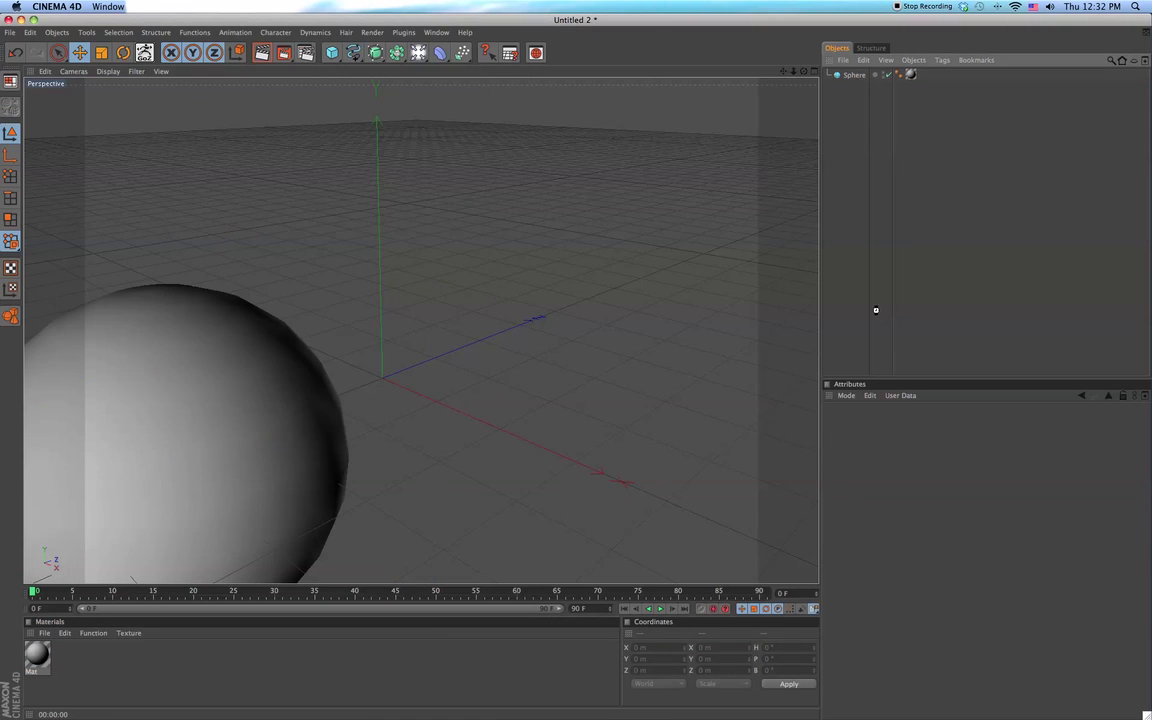
pyautogui.hotkey('ctrl', 'r')
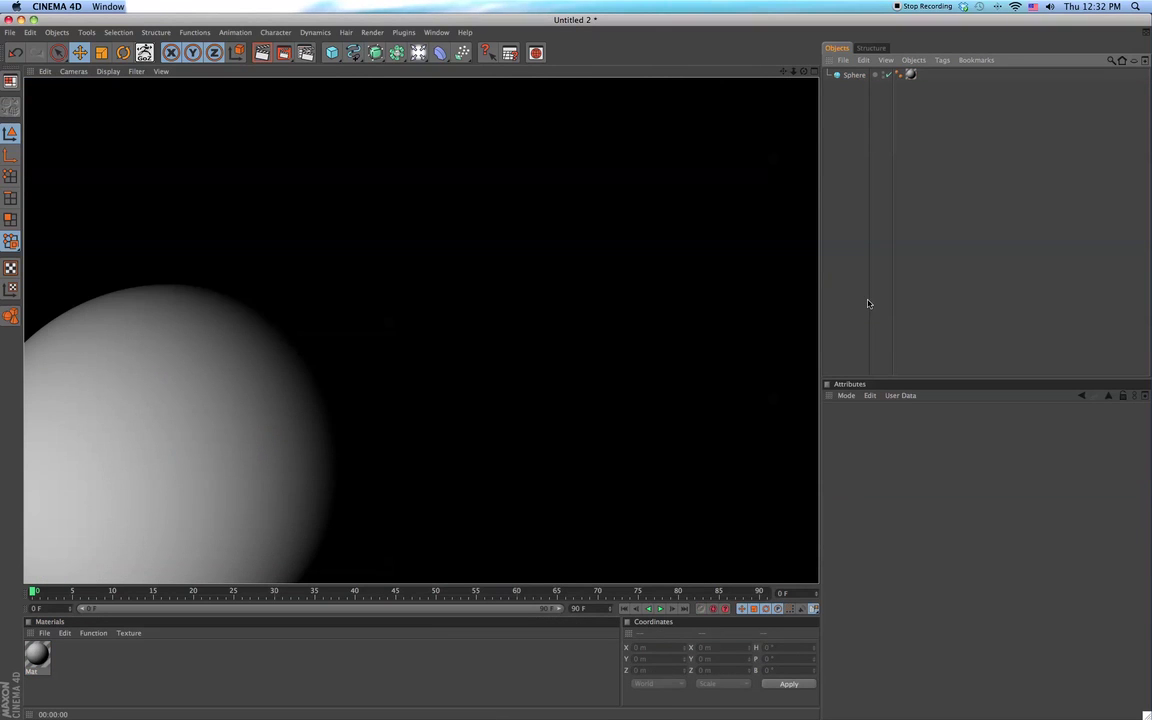
pyautogui.click(854, 75)
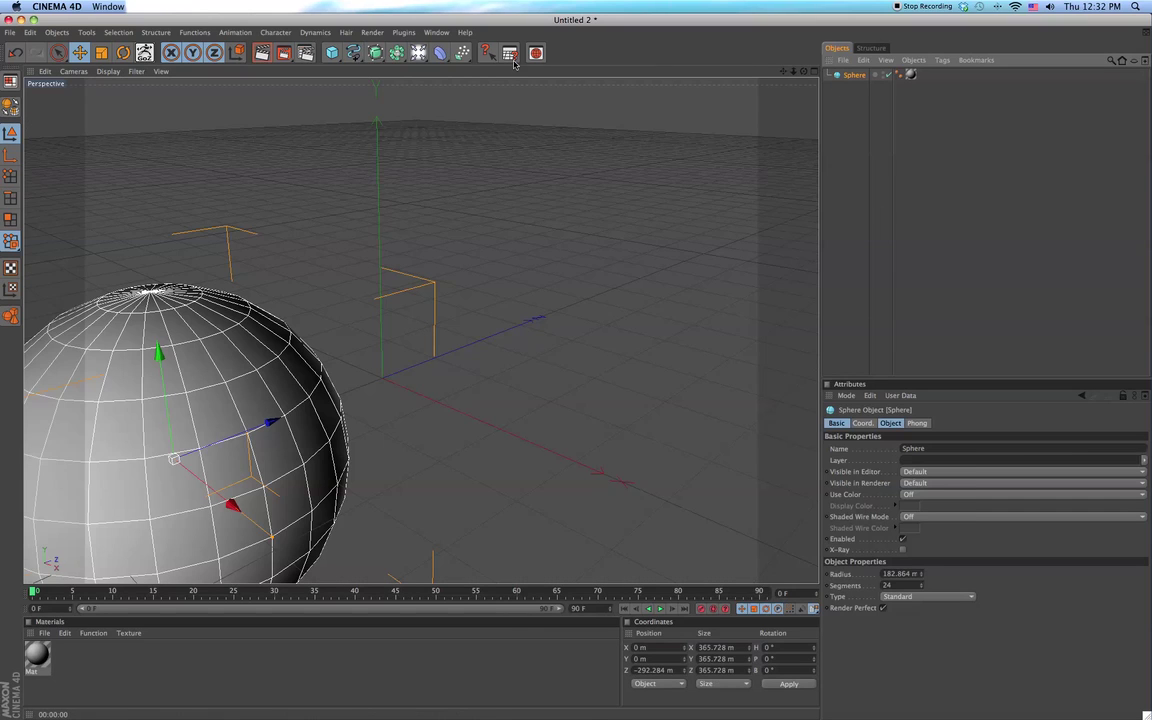
# Smooth the sphere under a HyperNURBS and test-render it
pyautogui.keyDown('alt'); pyautogui.click(375, 54); pyautogui.keyUp('alt')
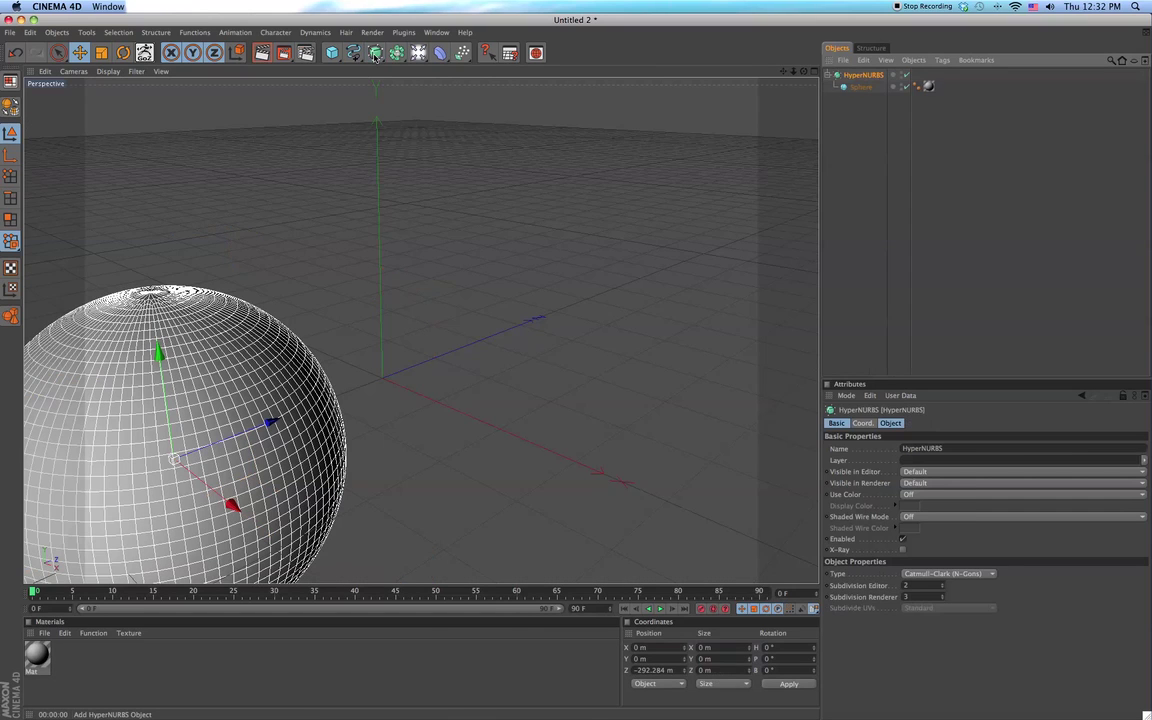
pyautogui.click(630, 183)
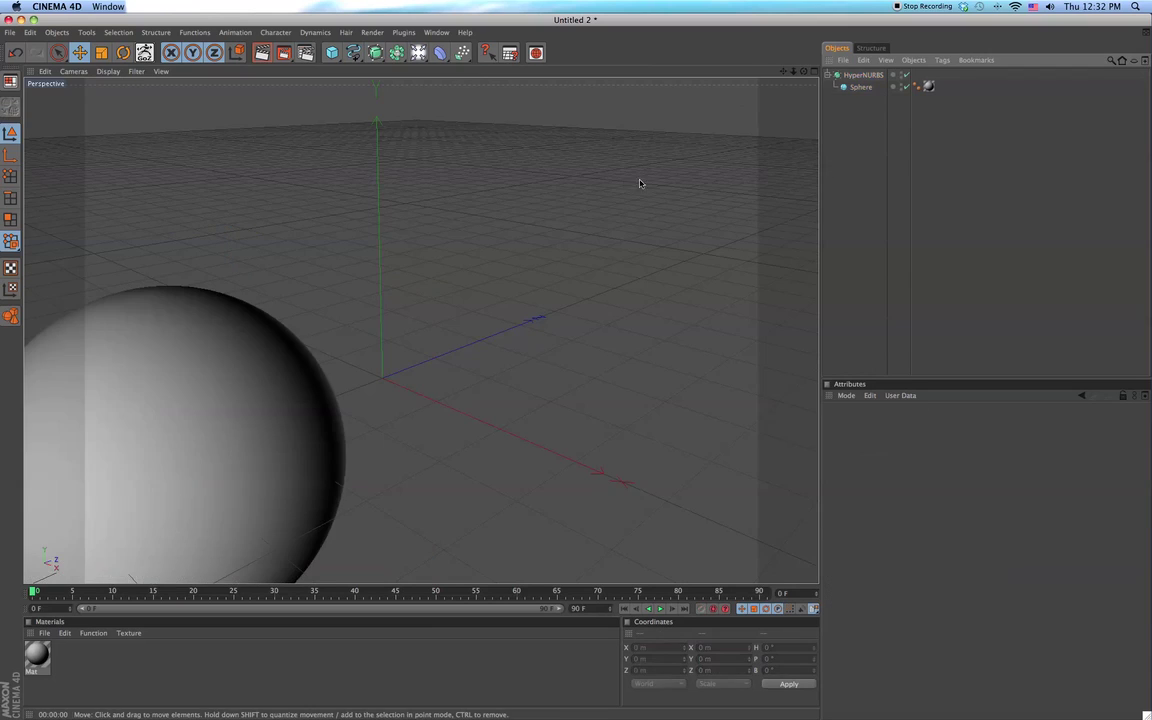
pyautogui.hotkey('ctrl', 'r')
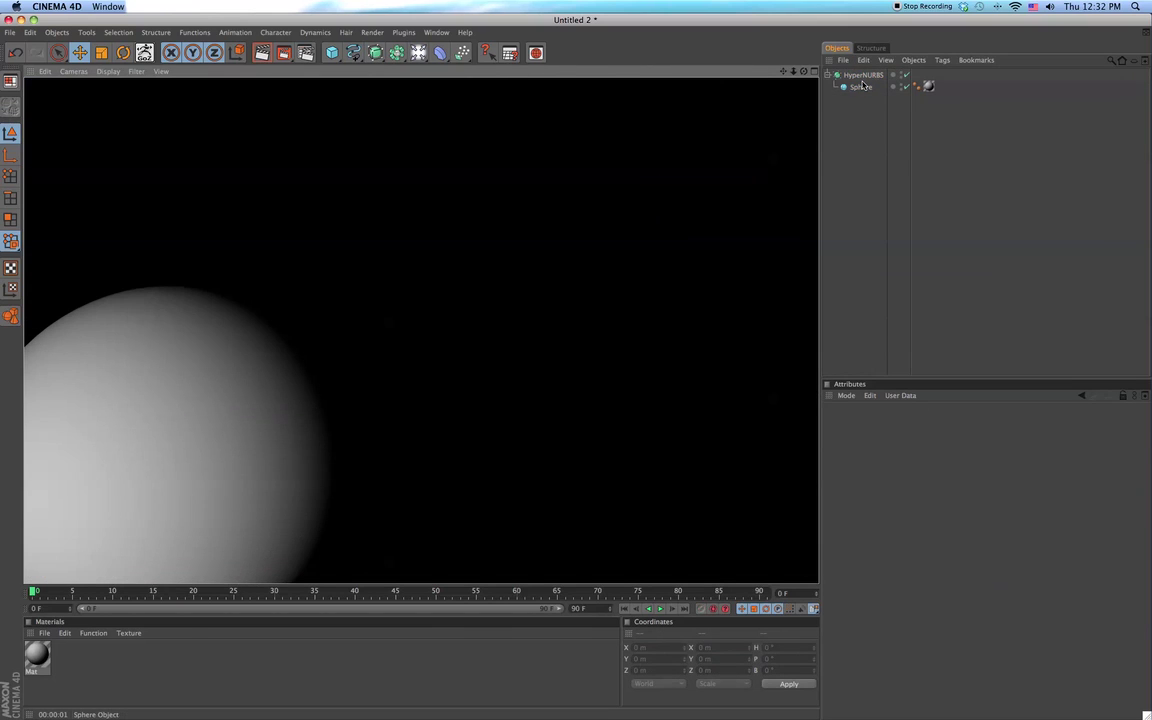
pyautogui.click(860, 86)
# Inspect the HyperNURBS and Sphere objects, then test-render the scene again
pyautogui.click(858, 76)
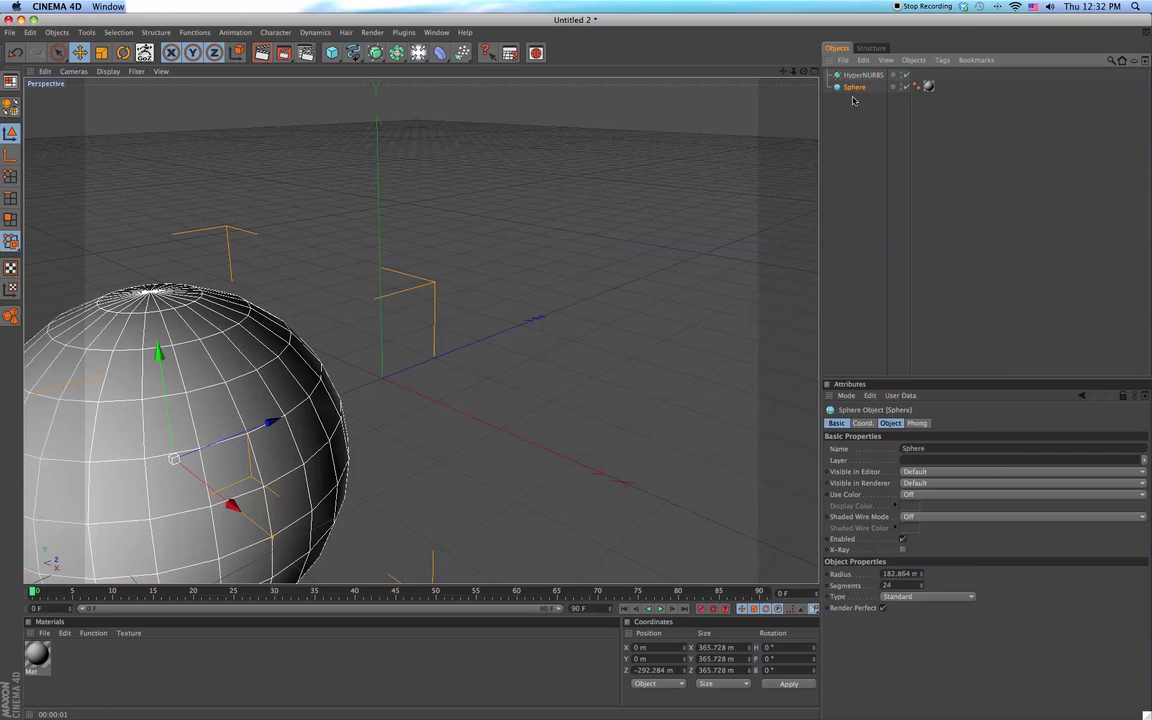
pyautogui.click(852, 76)
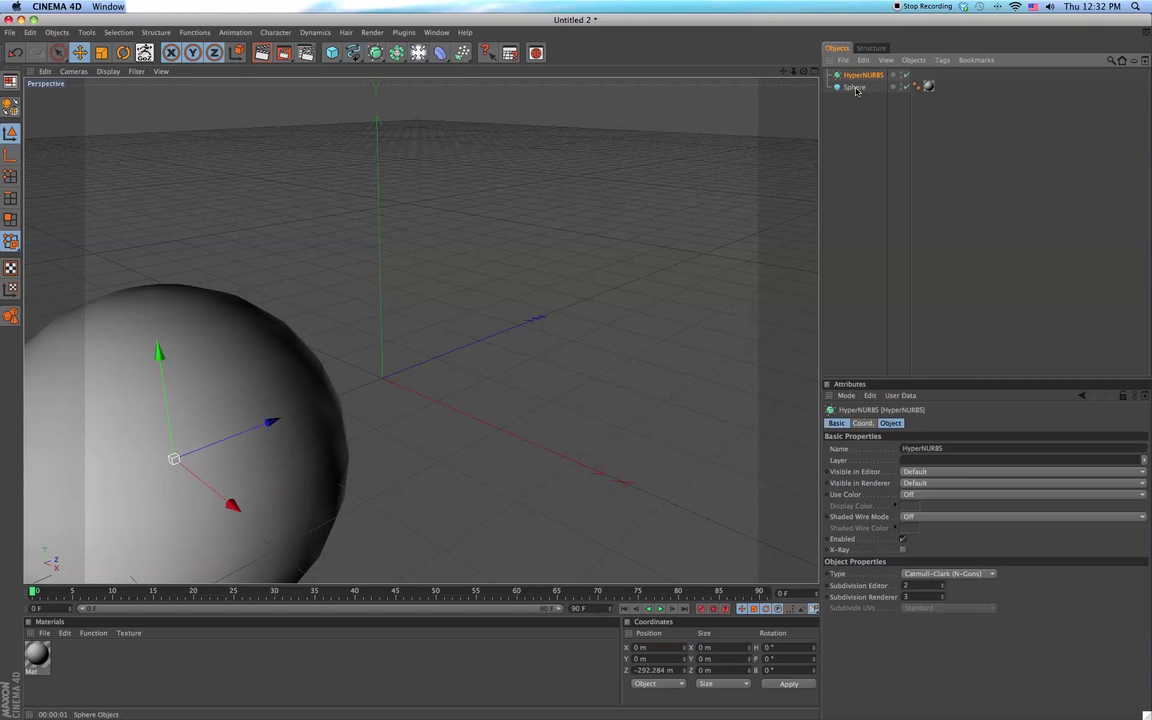
pyautogui.click(852, 87)
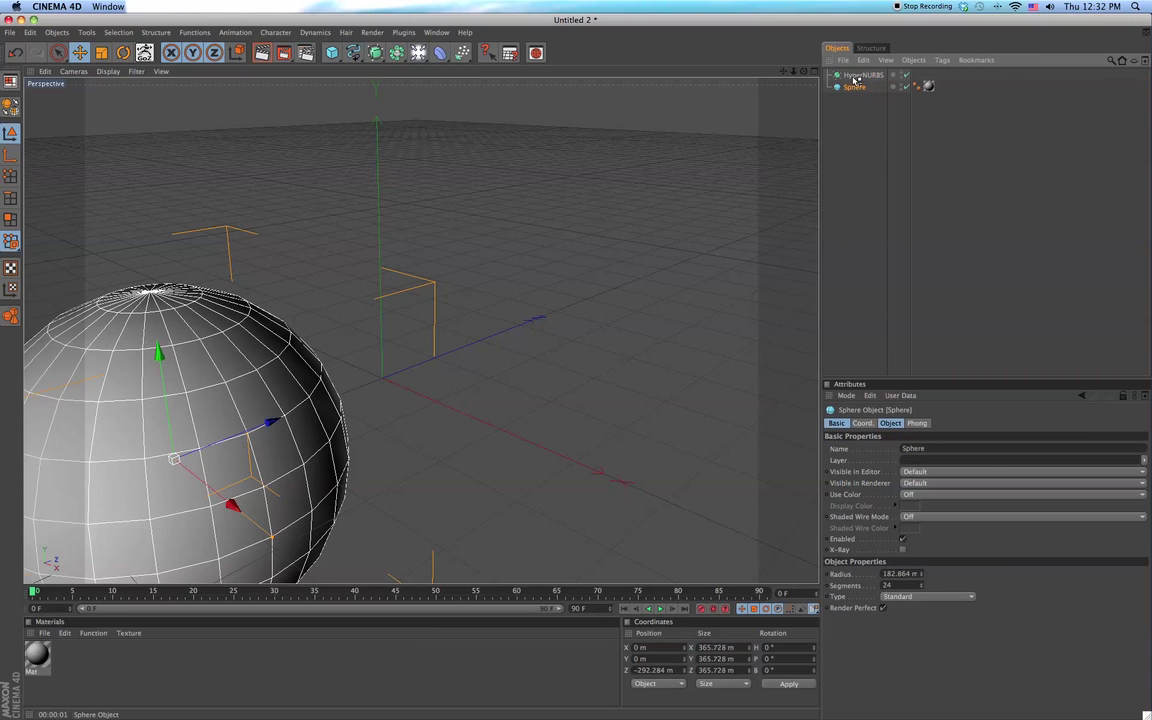
pyautogui.click(329, 302)
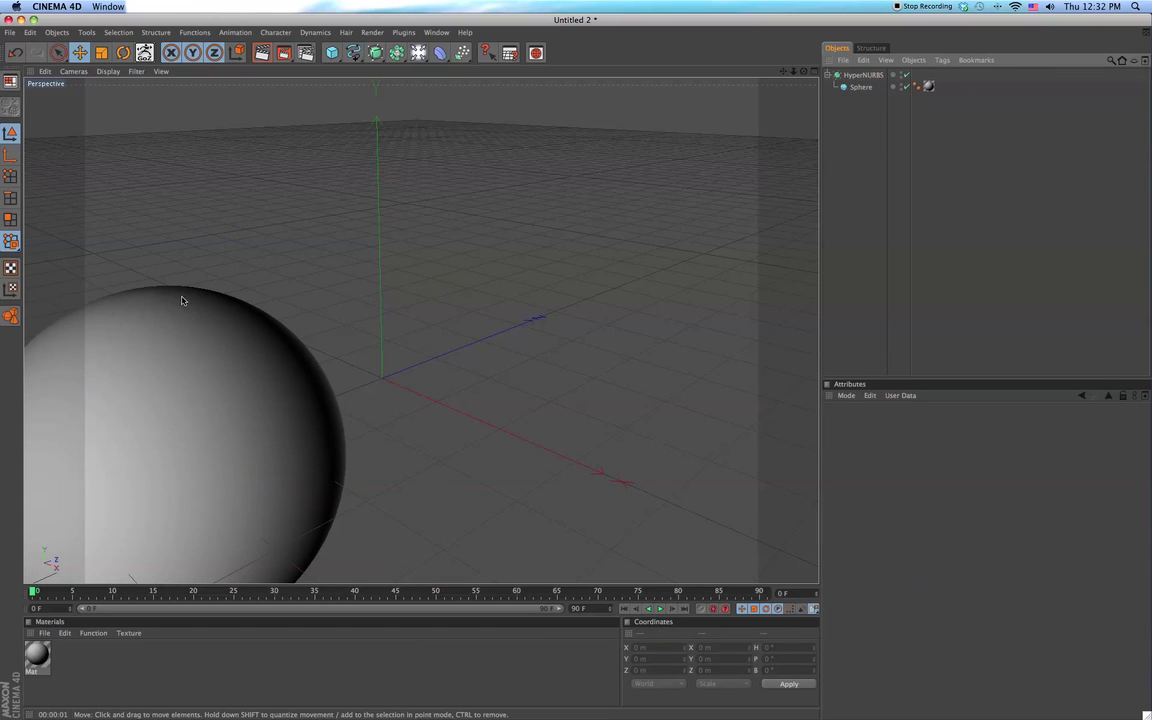
pyautogui.hotkey('ctrl', 'r')
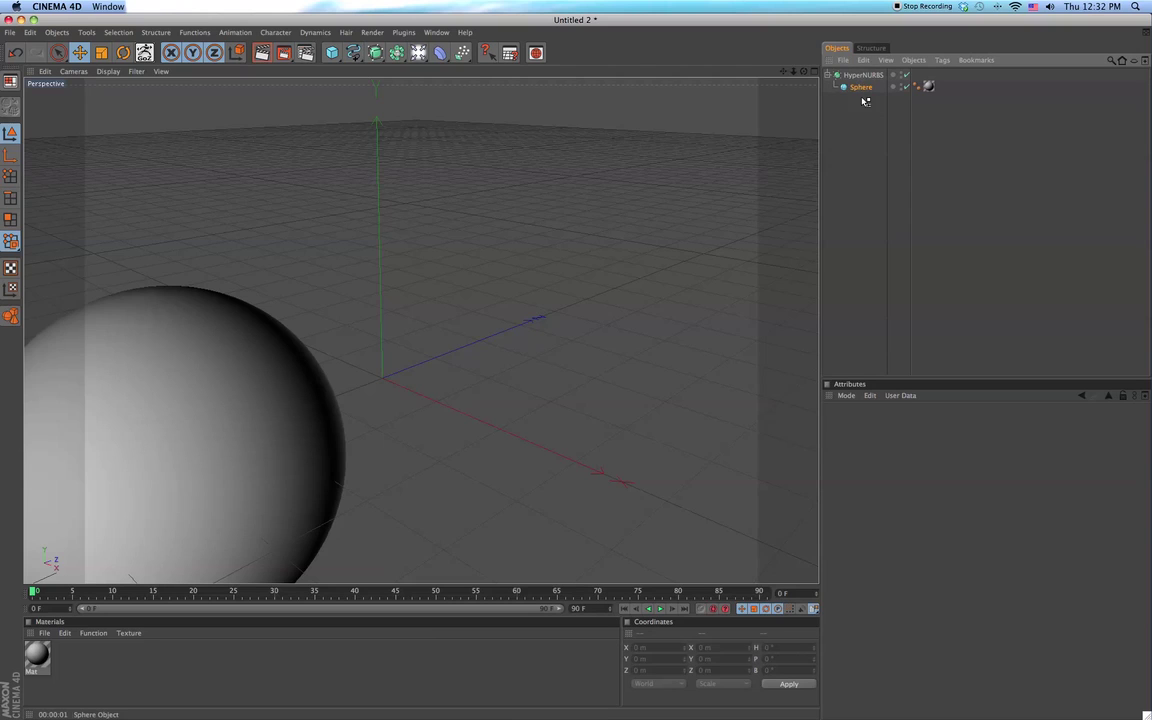
# Delete the HyperNURBS, raise the sphere's segment count, and render a preview
pyautogui.click(855, 87)
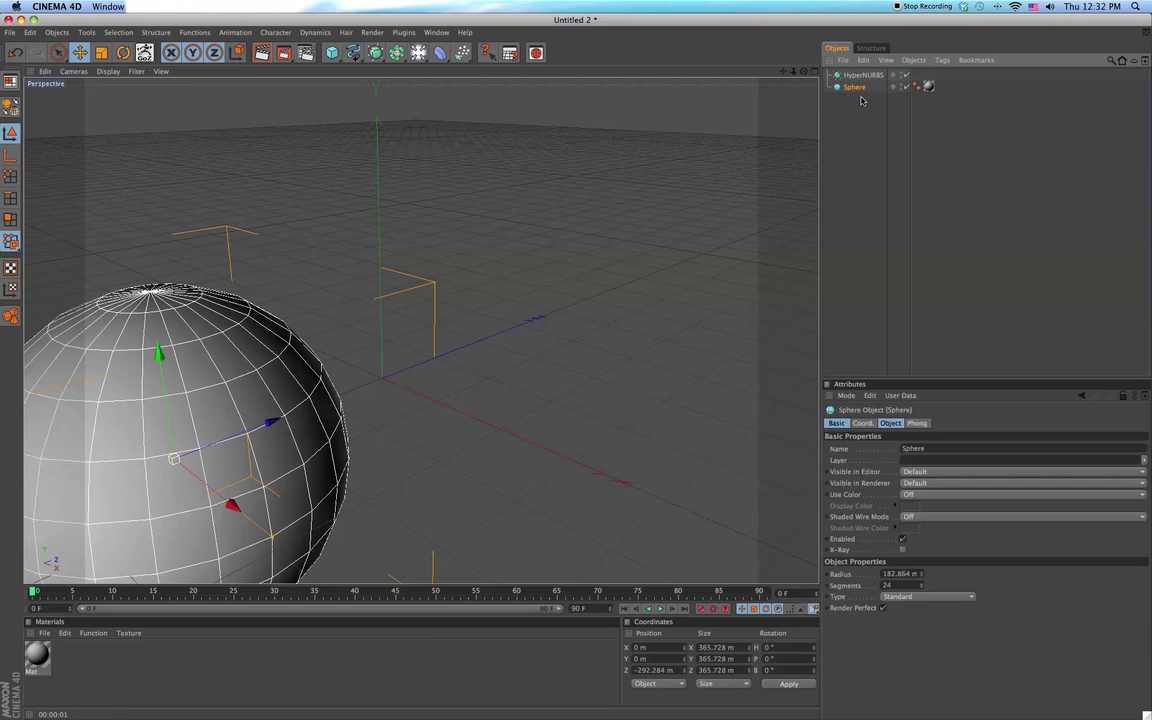
pyautogui.click(852, 75)
pyautogui.press('Delete')
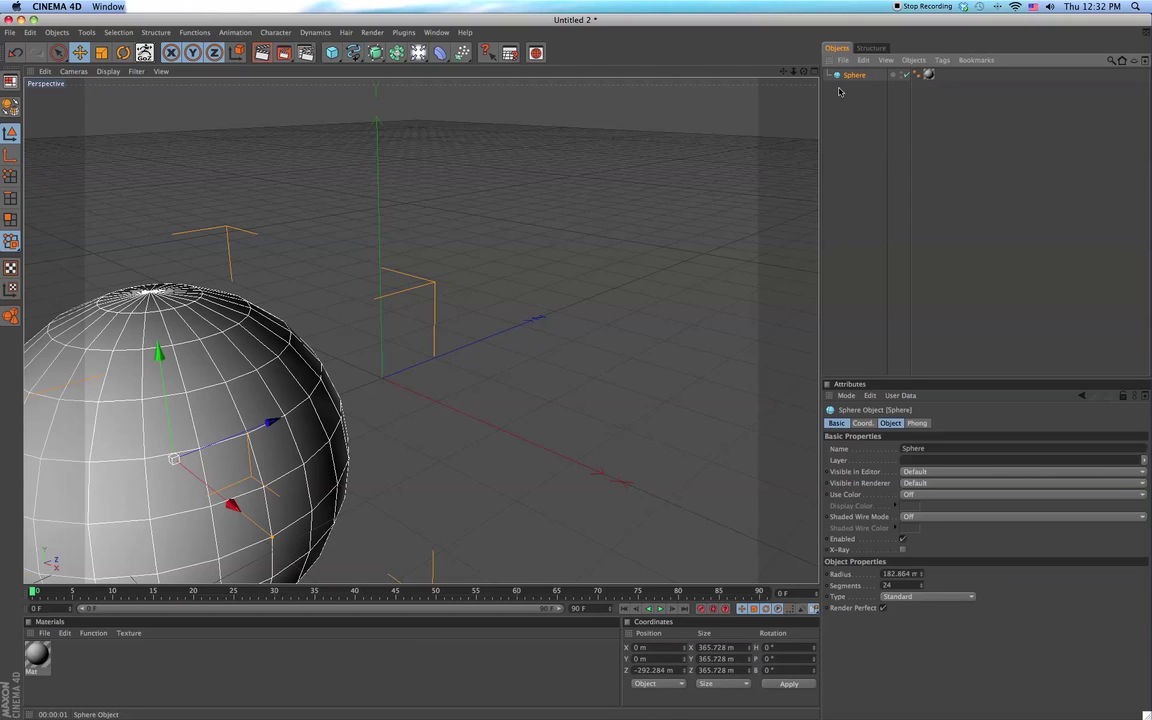
pyautogui.moveTo(923, 590); pyautogui.dragTo(945, 196)
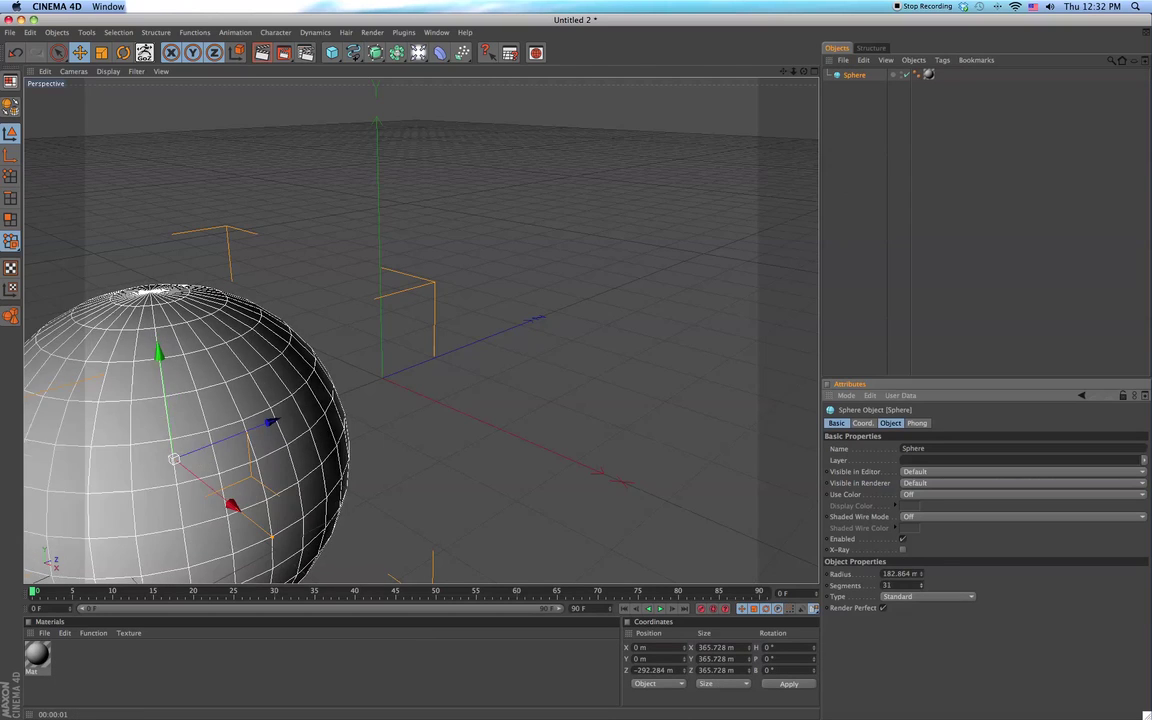
pyautogui.click(648, 218)
pyautogui.press('super+r')
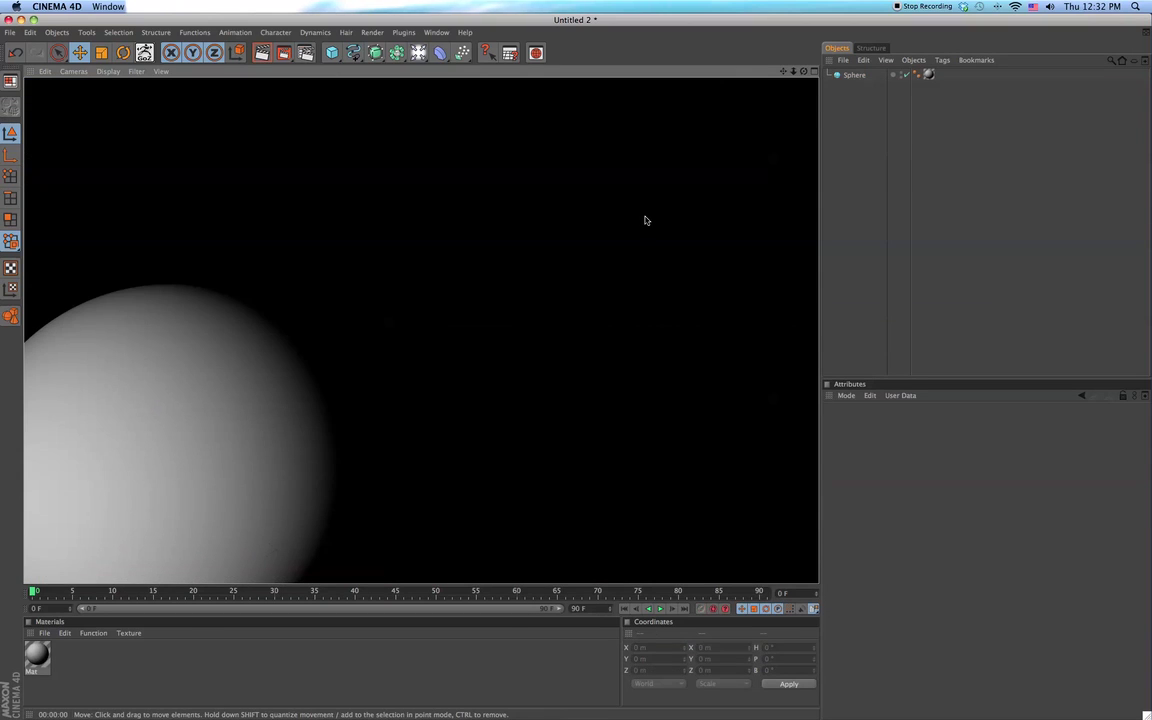
# Add a light object from the Light palette
pyautogui.click(652, 214)
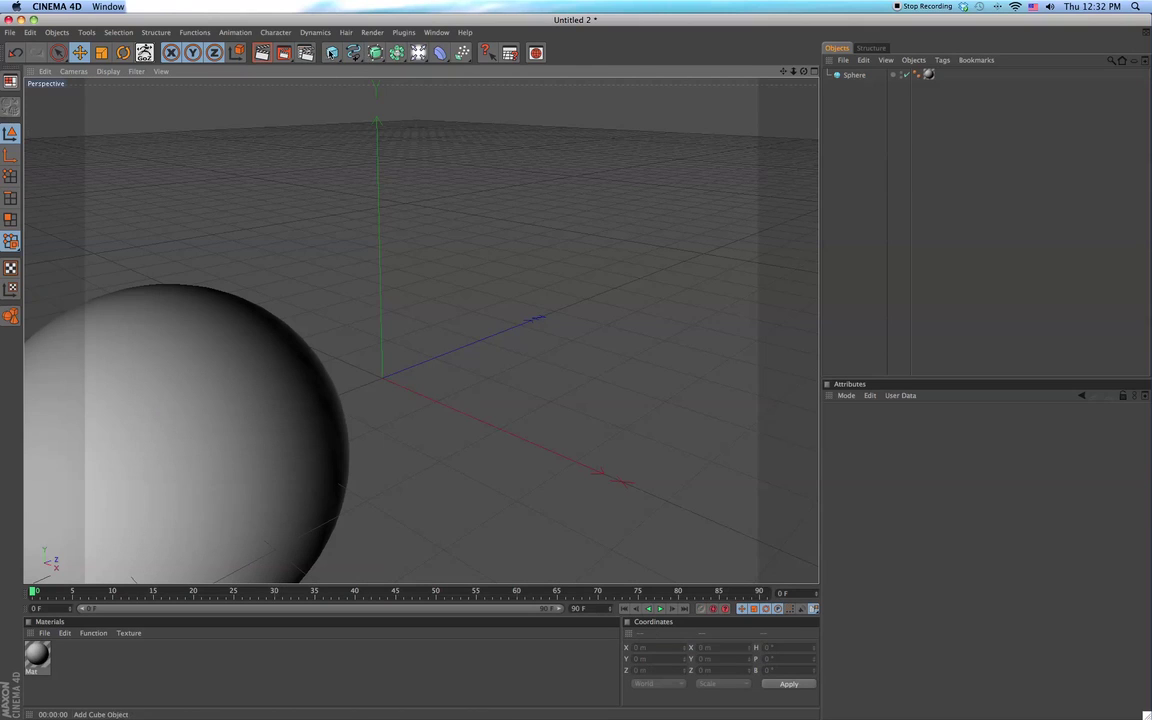
pyautogui.click(331, 53)
pyautogui.click(418, 53)
pyautogui.click(455, 64)
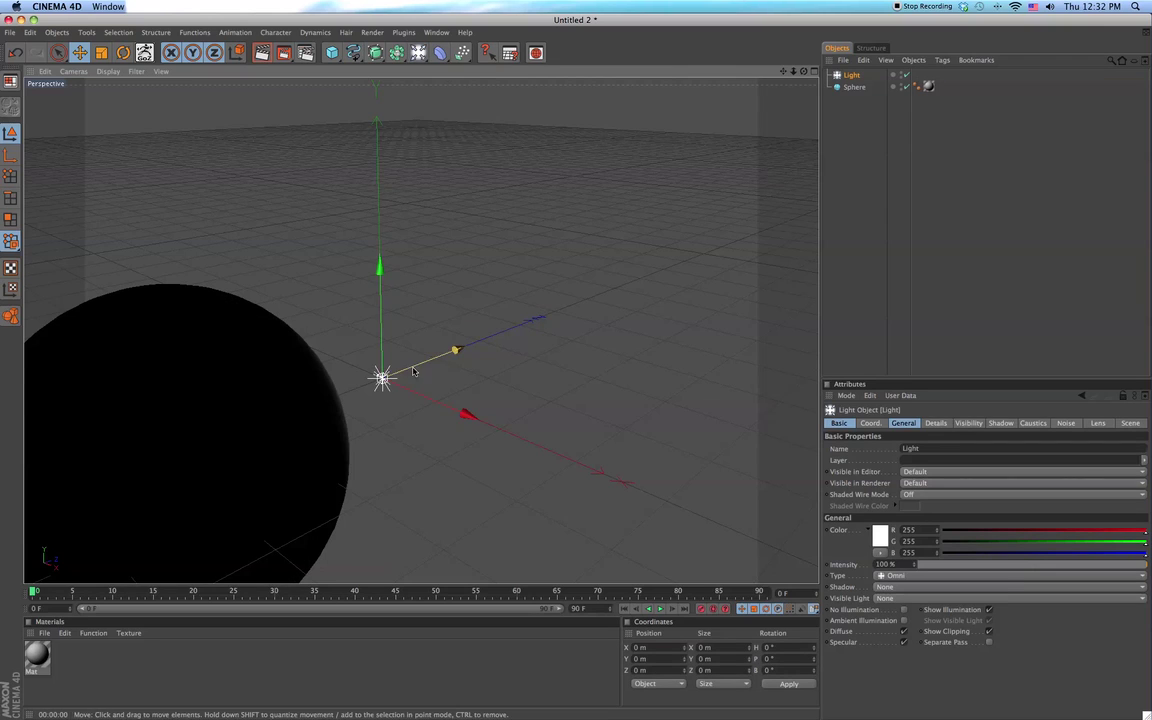
# Move the light high above the grid and away from the sphere
pyautogui.moveTo(381, 377)
pyautogui.mouseDown()
pyautogui.moveTo(431, 361)
pyautogui.moveTo(430, 255)
pyautogui.mouseUp()
pyautogui.moveTo(464, 299); pyautogui.dragTo(432, 288)
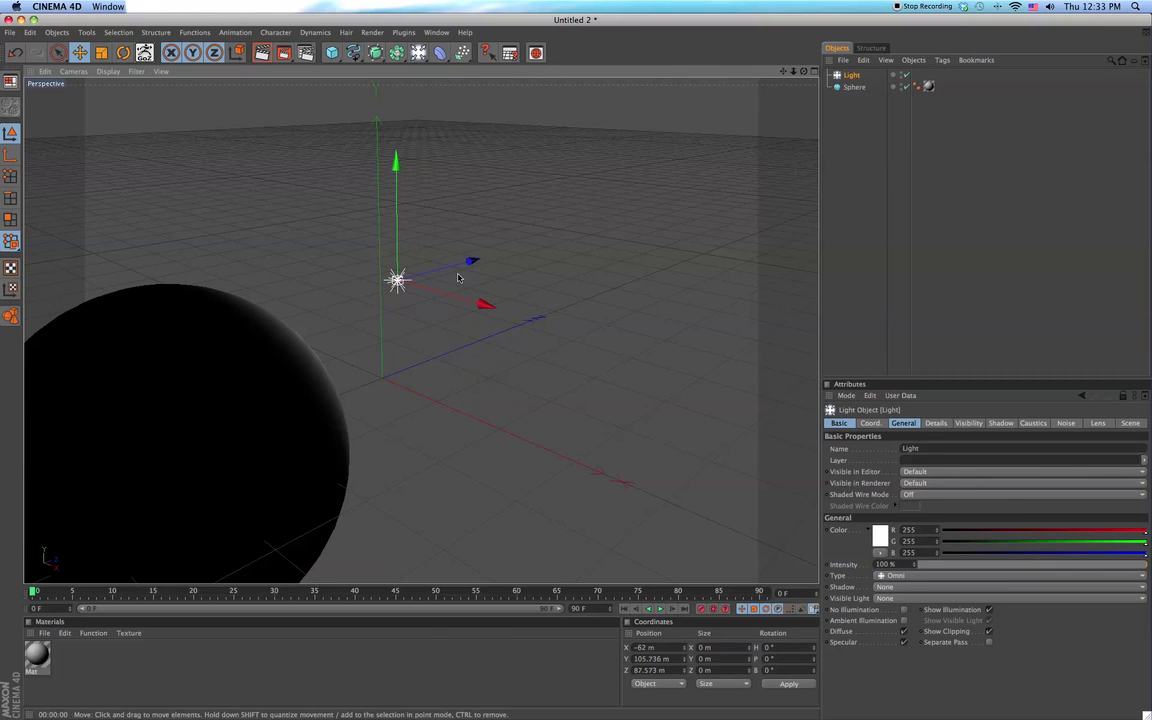
pyautogui.moveTo(359, 287)
pyautogui.mouseDown()
pyautogui.moveTo(440, 268)
pyautogui.moveTo(479, 244)
pyautogui.mouseUp()
pyautogui.click(427, 278)
# Test-render the lit scene and reselect the light
pyautogui.hotkey('ctrl', 'r')
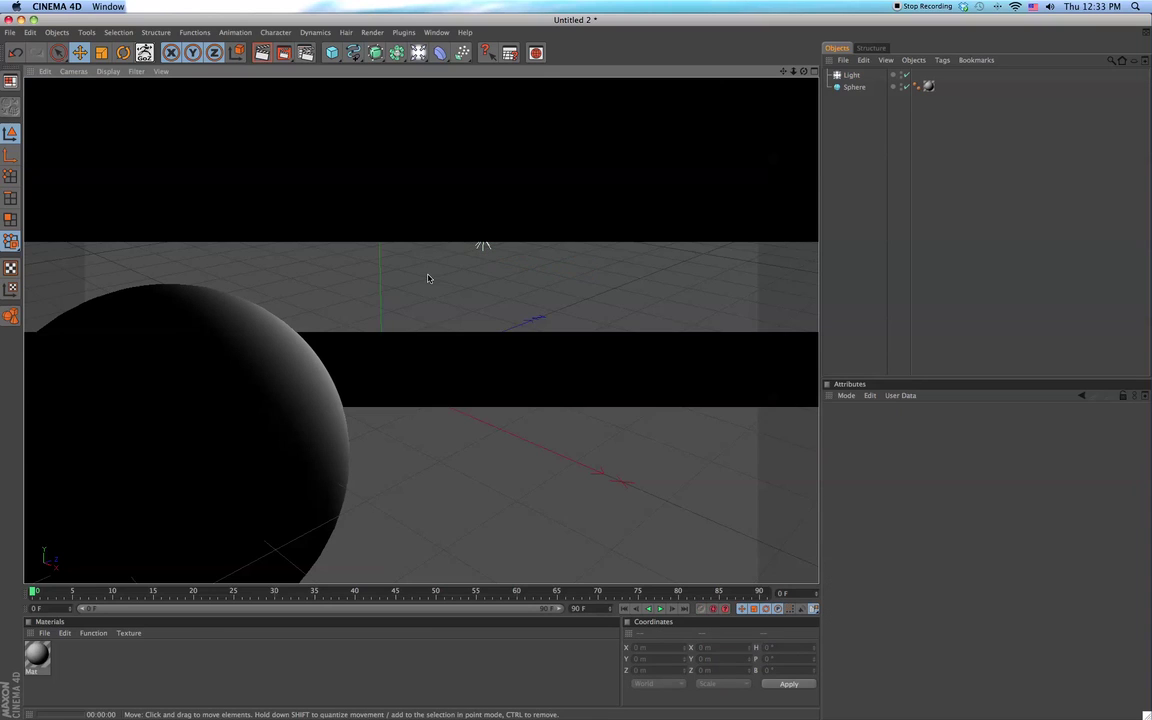
pyautogui.click(436, 274)
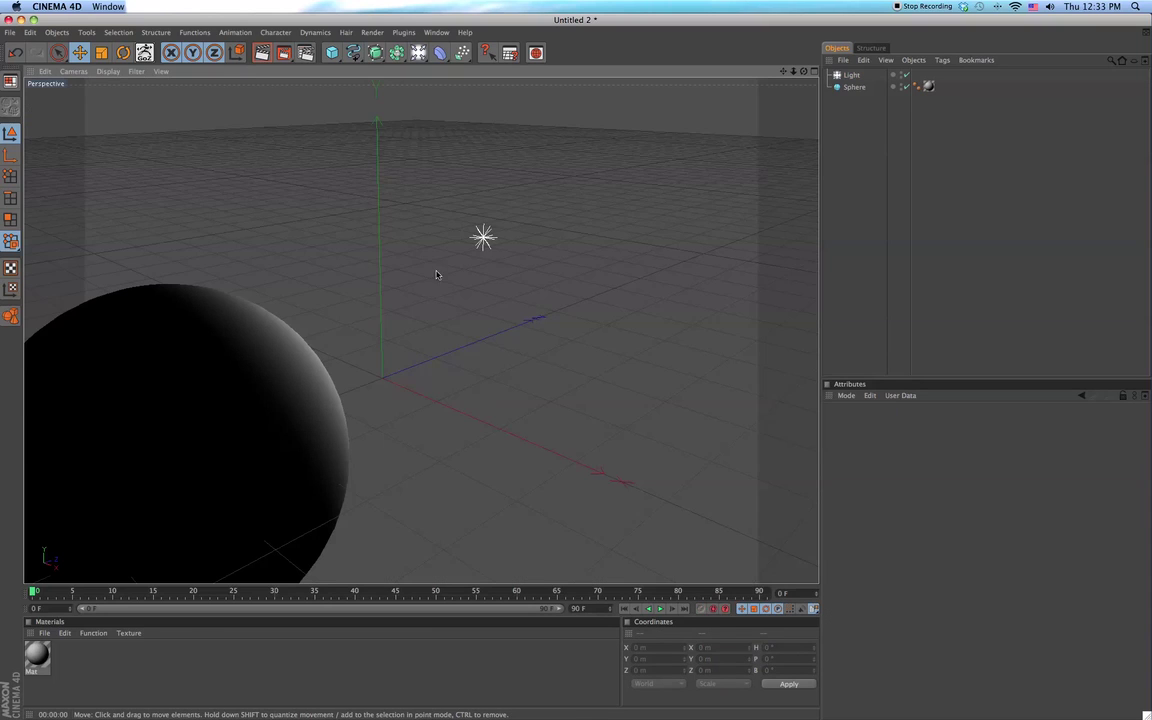
pyautogui.click(483, 237)
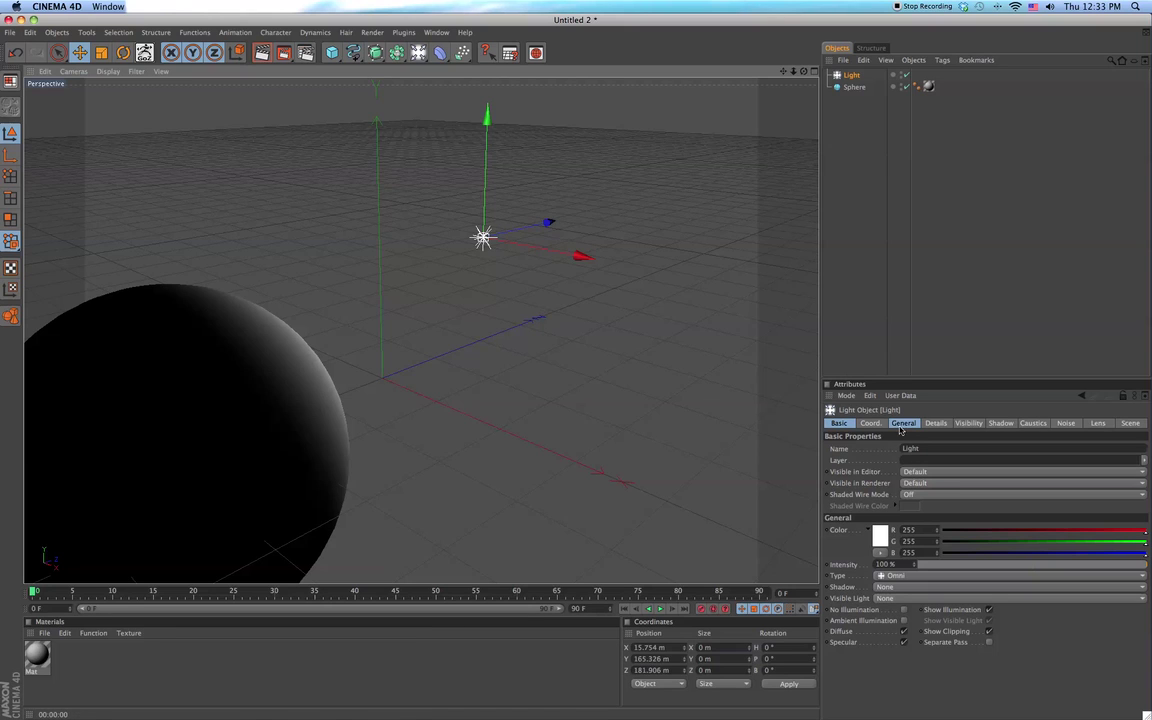
# In the light's Lens settings, apply the Star 1 glow and test-render it
pyautogui.click(483, 237)
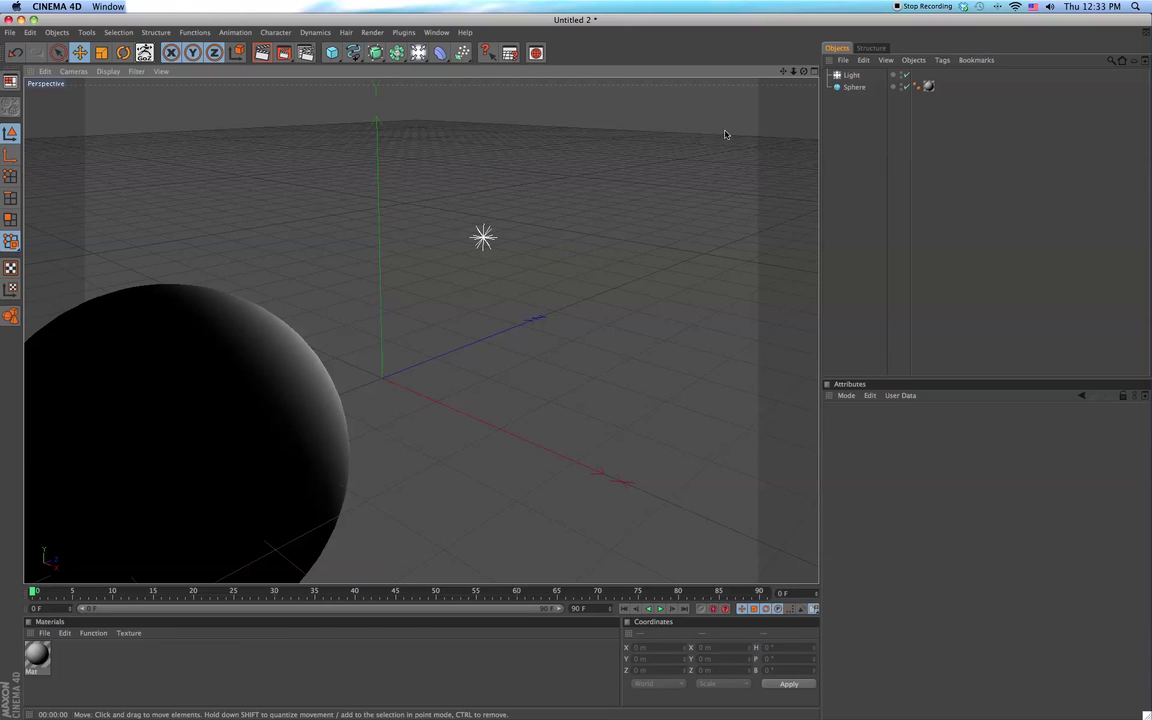
pyautogui.click(851, 75)
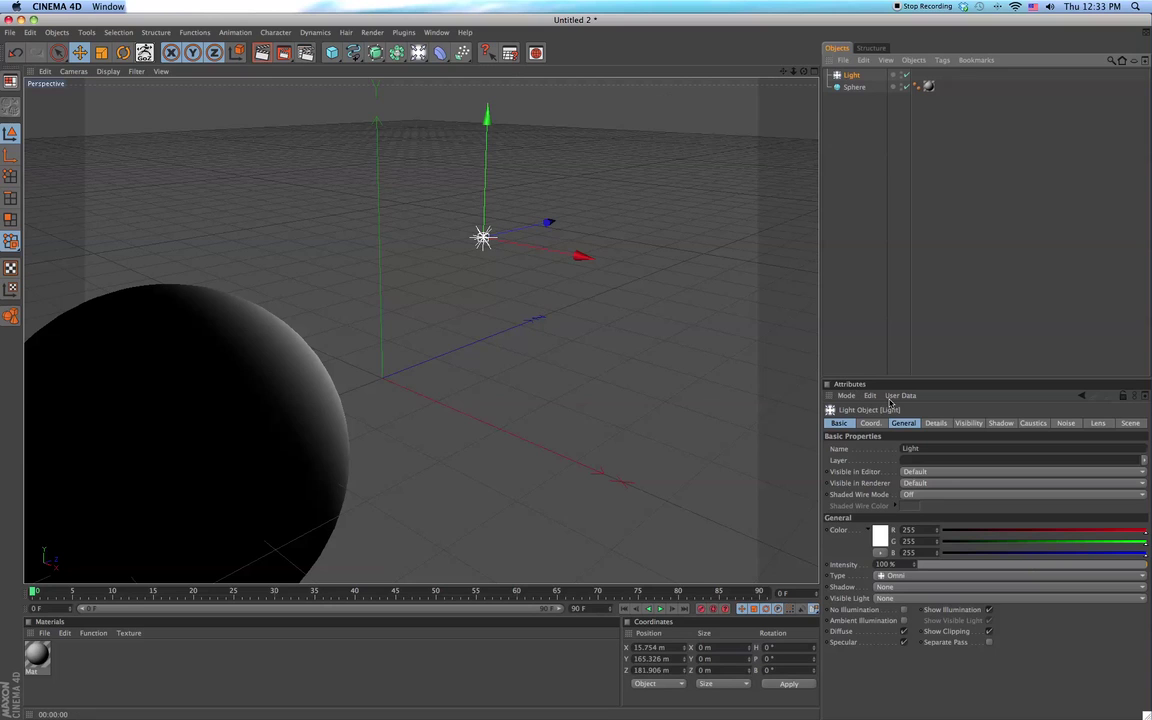
pyautogui.click(1097, 424)
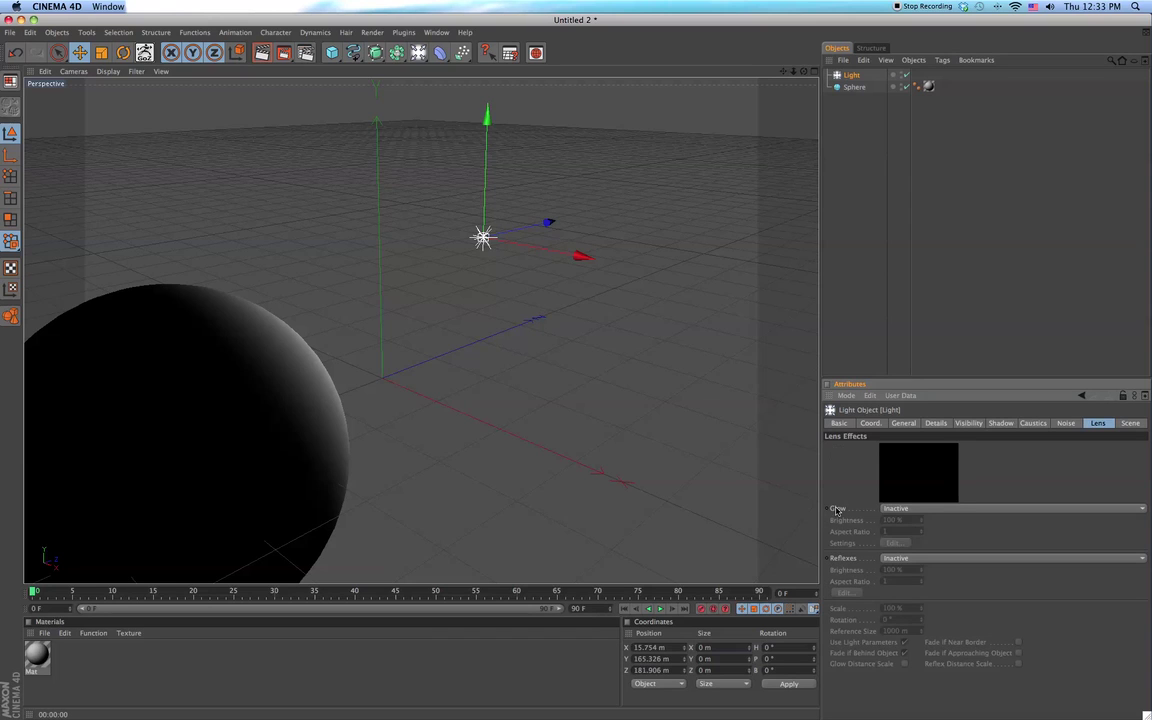
pyautogui.click(912, 510)
pyautogui.click(908, 511)
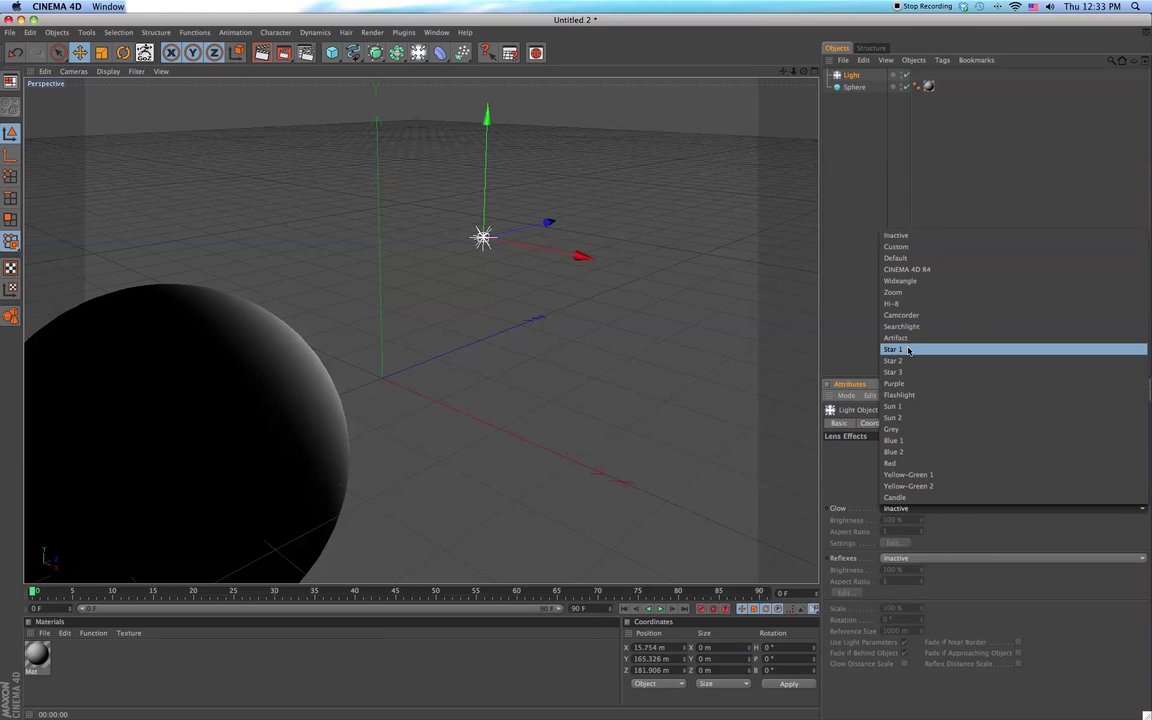
pyautogui.click(910, 509)
pyautogui.click(907, 350)
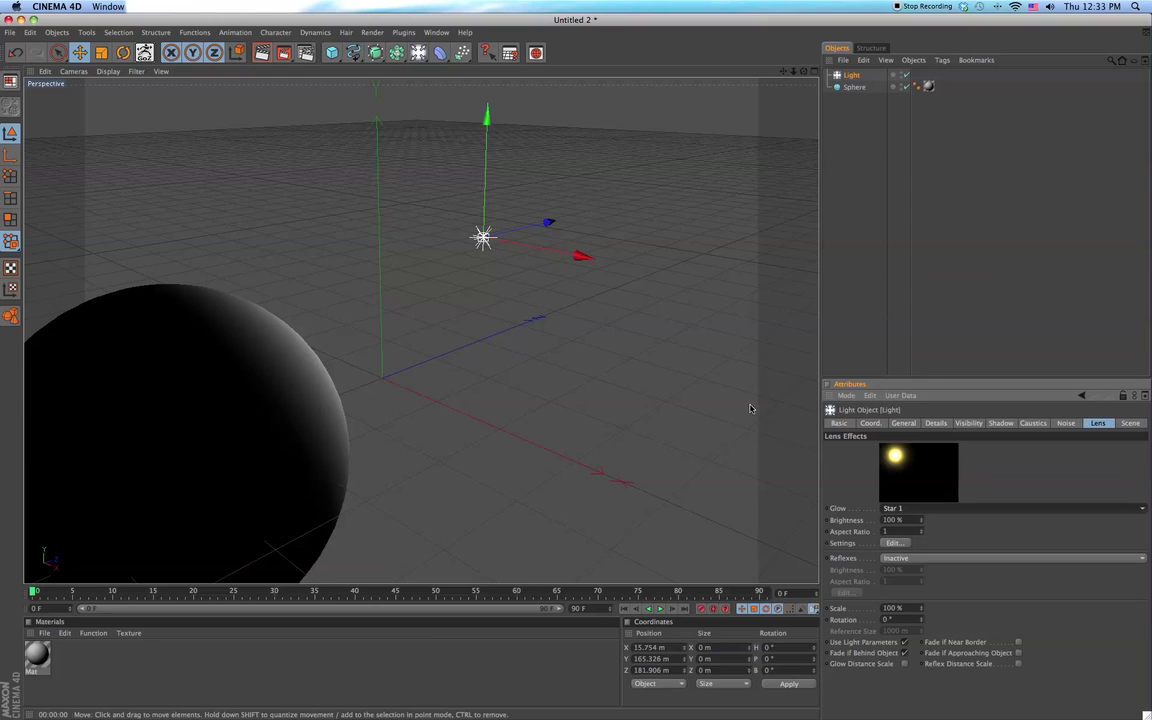
pyautogui.press('super+r')
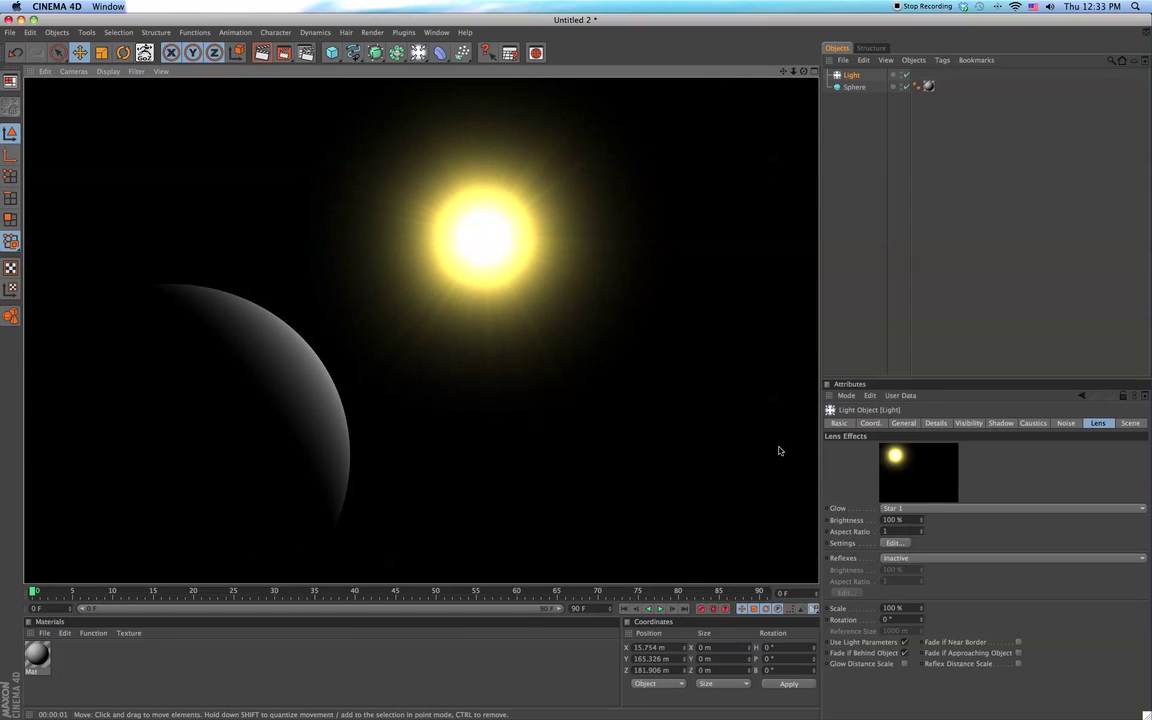
# Try the Star 2 and Star 3 glow presets, rendering each
pyautogui.click(929, 509)
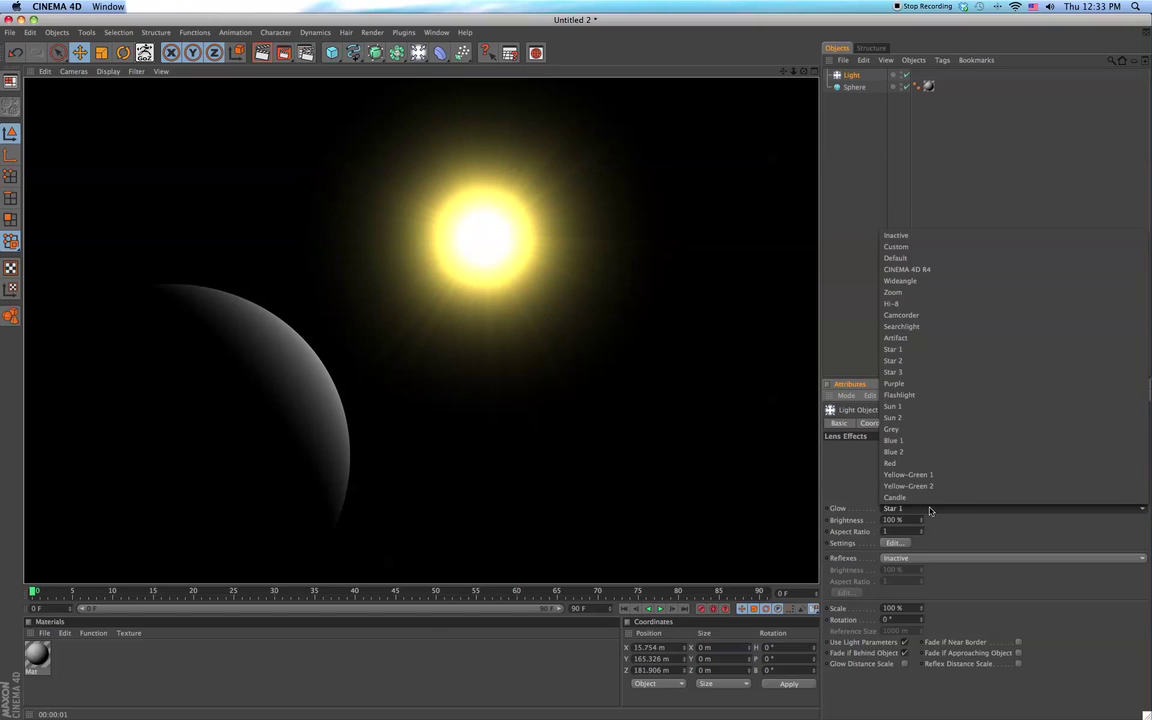
pyautogui.click(895, 360)
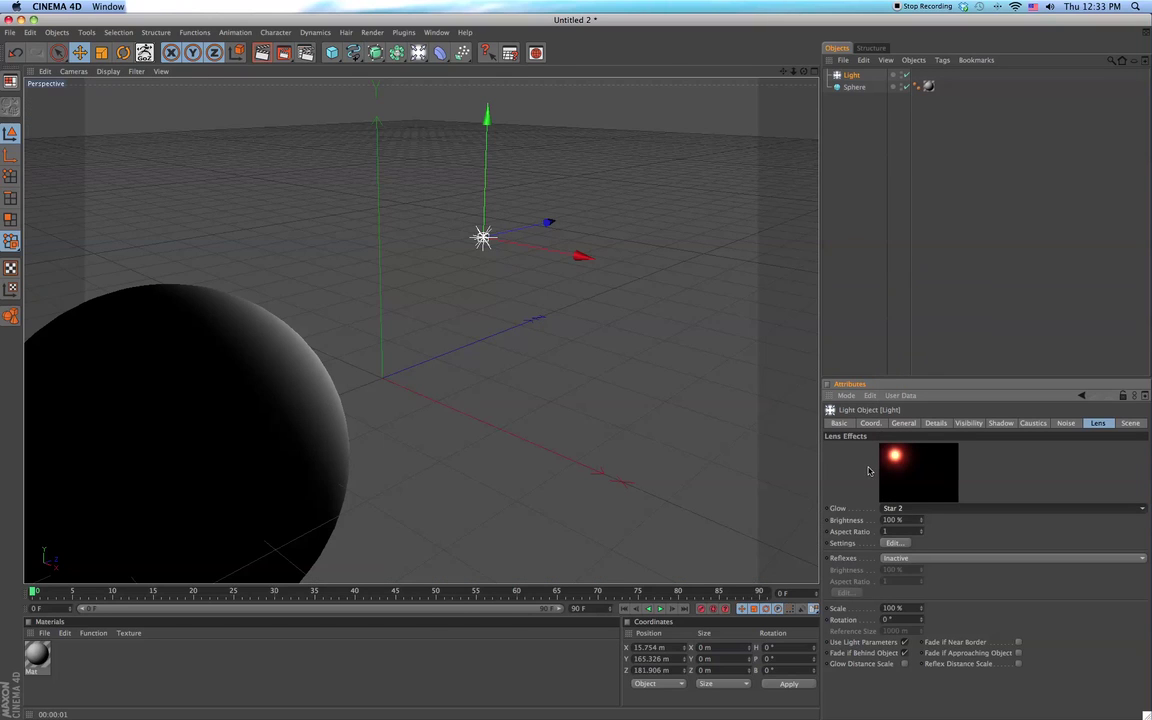
pyautogui.hotkey('ctrl', 'r')
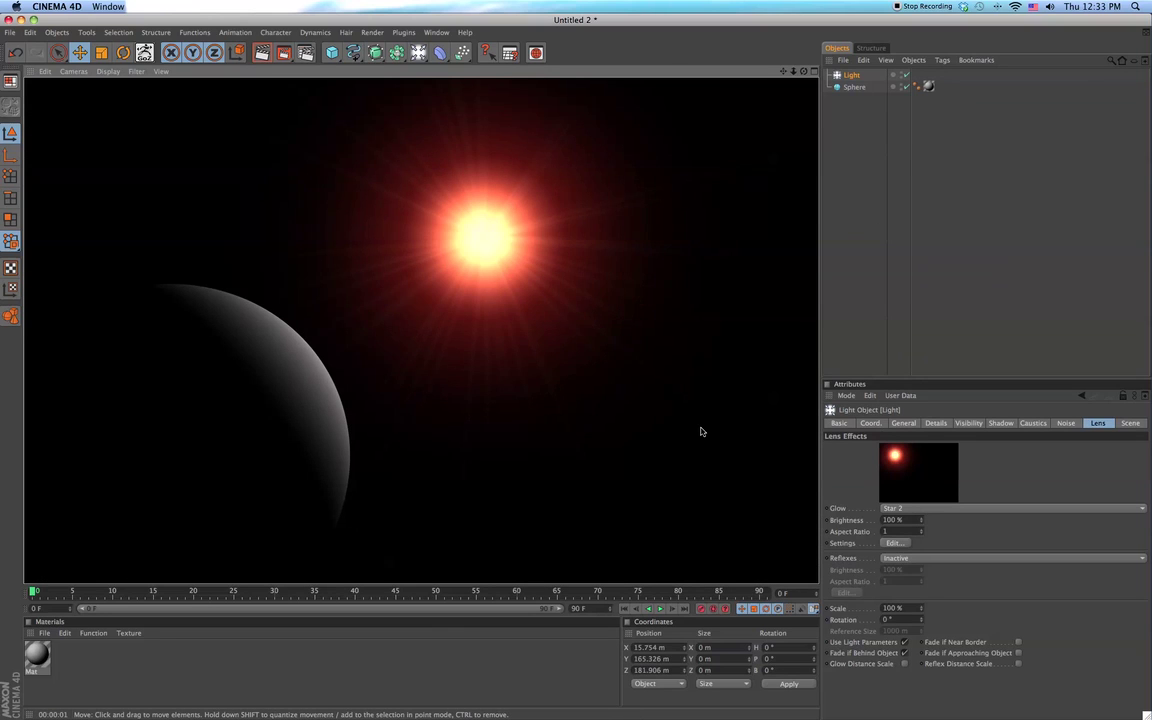
pyautogui.click(893, 508)
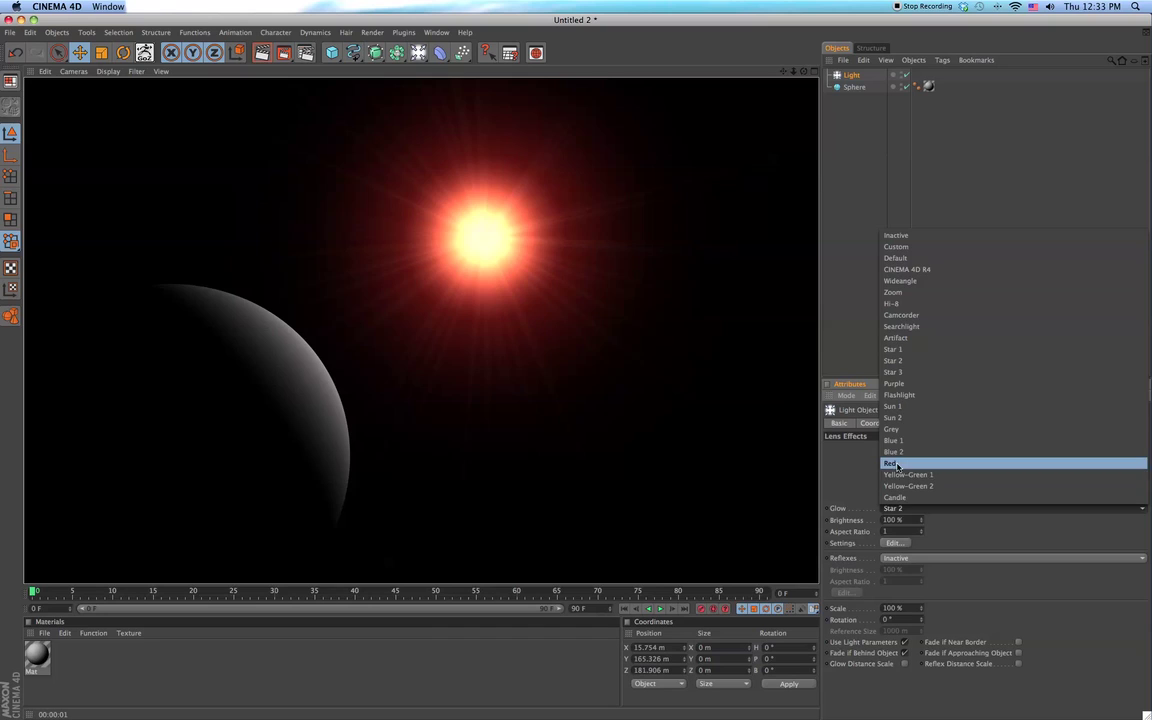
pyautogui.click(894, 373)
pyautogui.hotkey('ctrl', 'r')
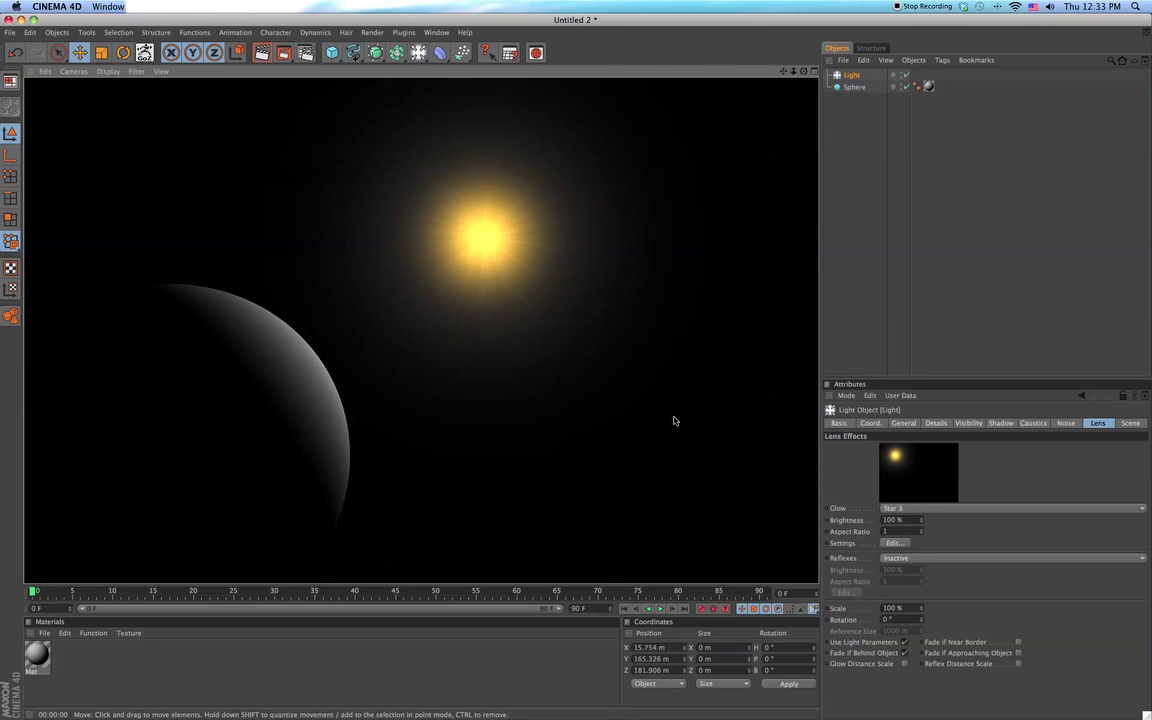
# Try Yellow-Green 1 and Sun 2, settle on Sun 1 glow, and render
pyautogui.click(912, 511)
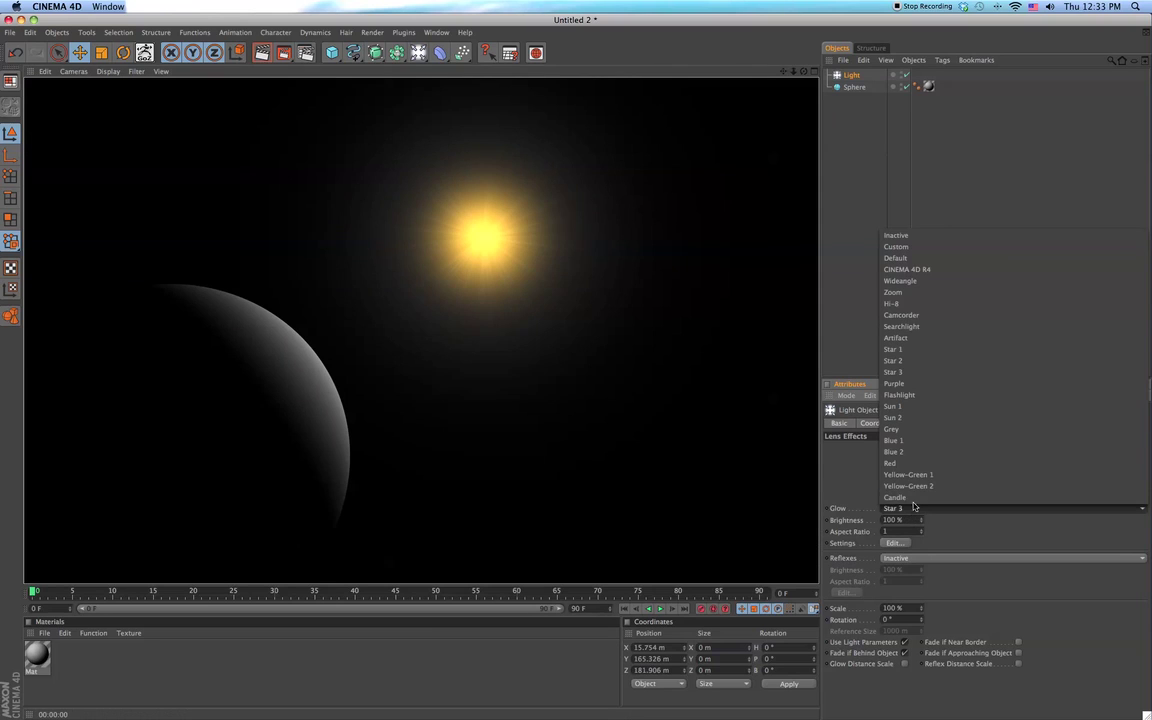
pyautogui.click(910, 474)
pyautogui.click(918, 508)
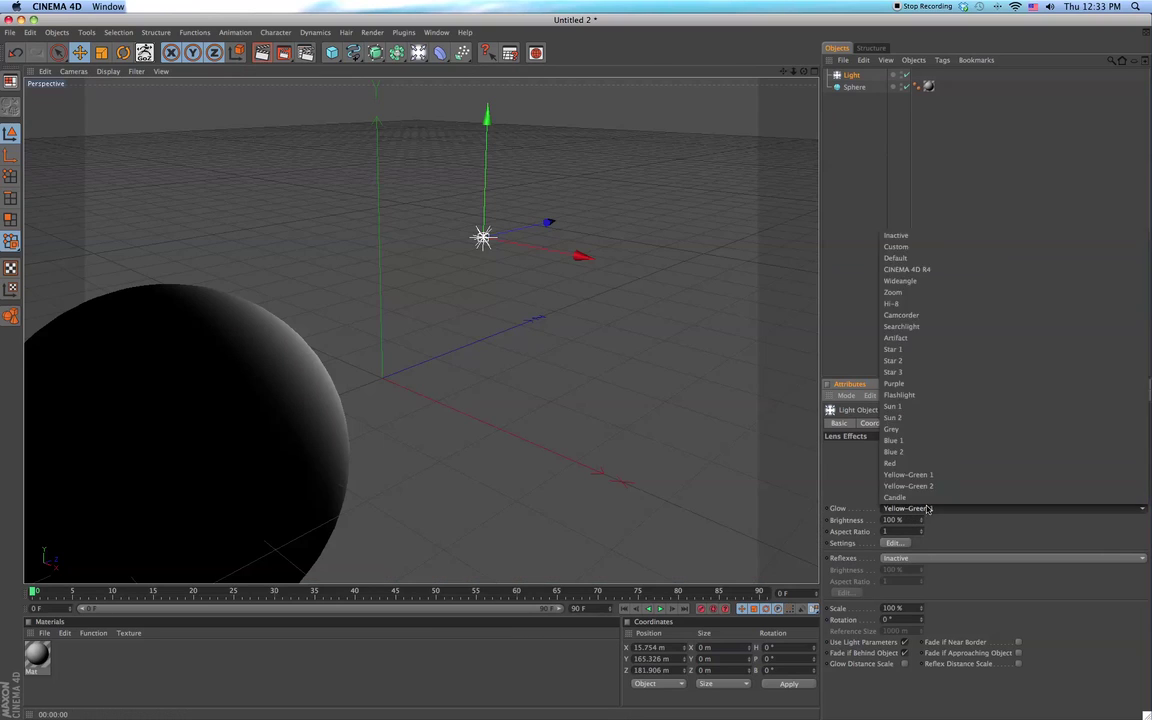
pyautogui.click(908, 408)
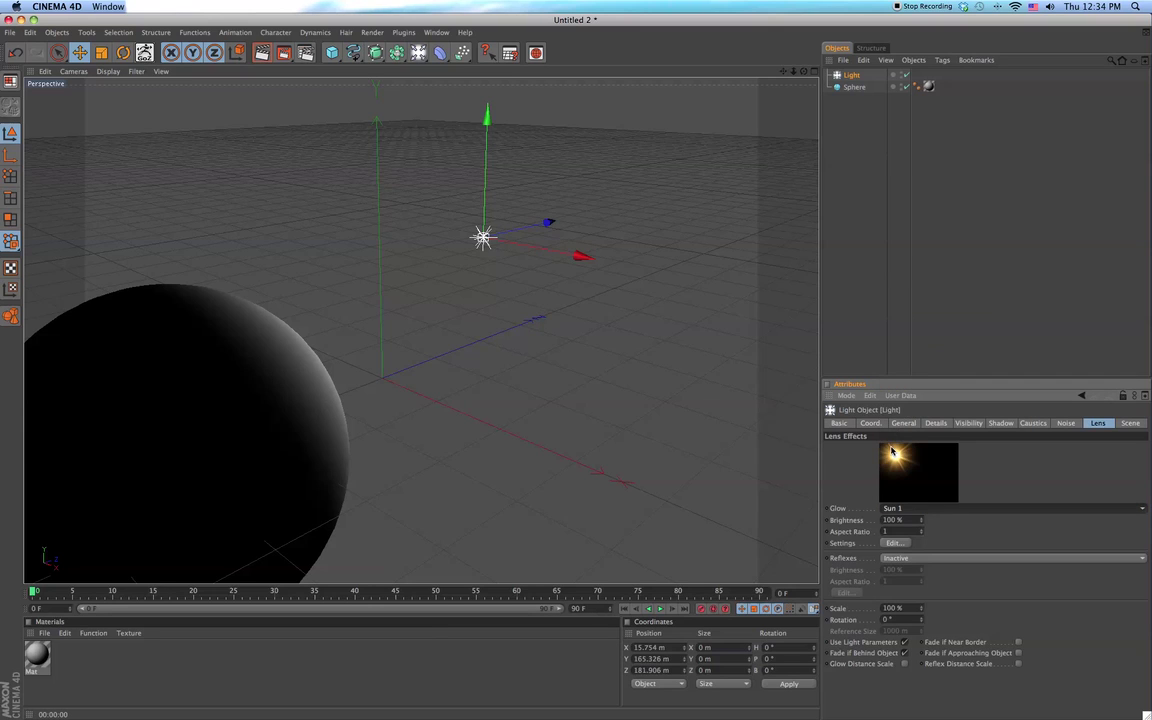
pyautogui.click(899, 512)
pyautogui.click(894, 417)
pyautogui.click(900, 510)
pyautogui.click(893, 406)
pyautogui.hotkey('ctrl', 'r')
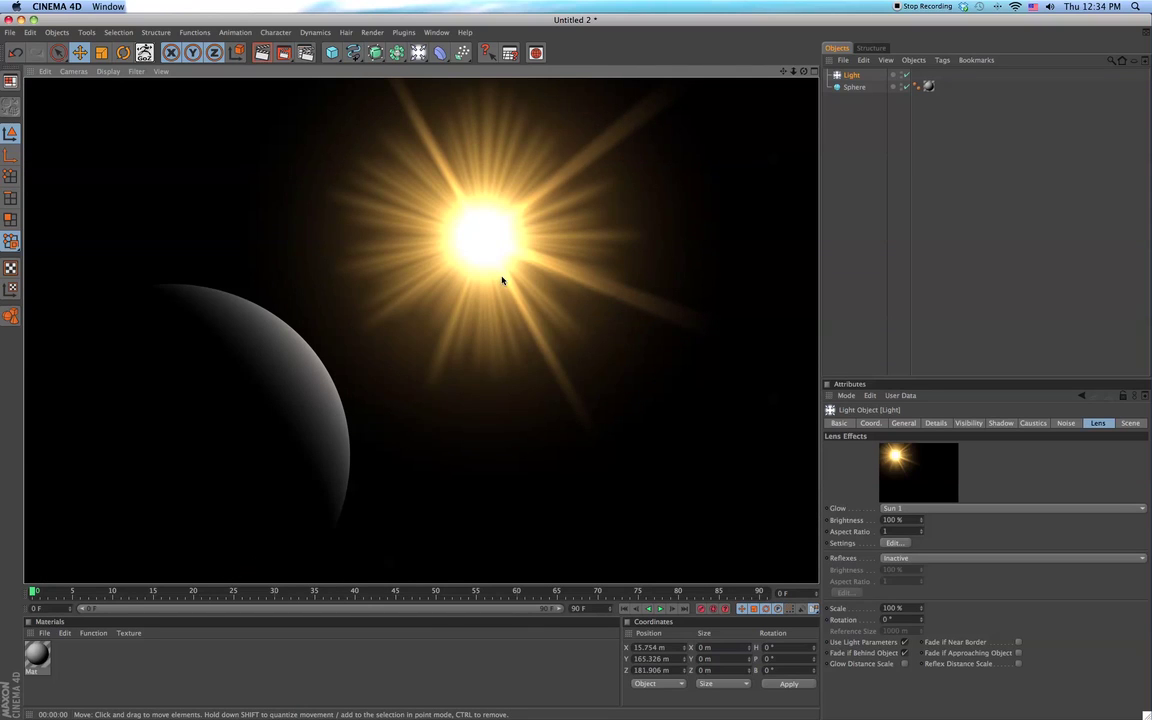
# Add a Background object to the scene
pyautogui.click(313, 376)
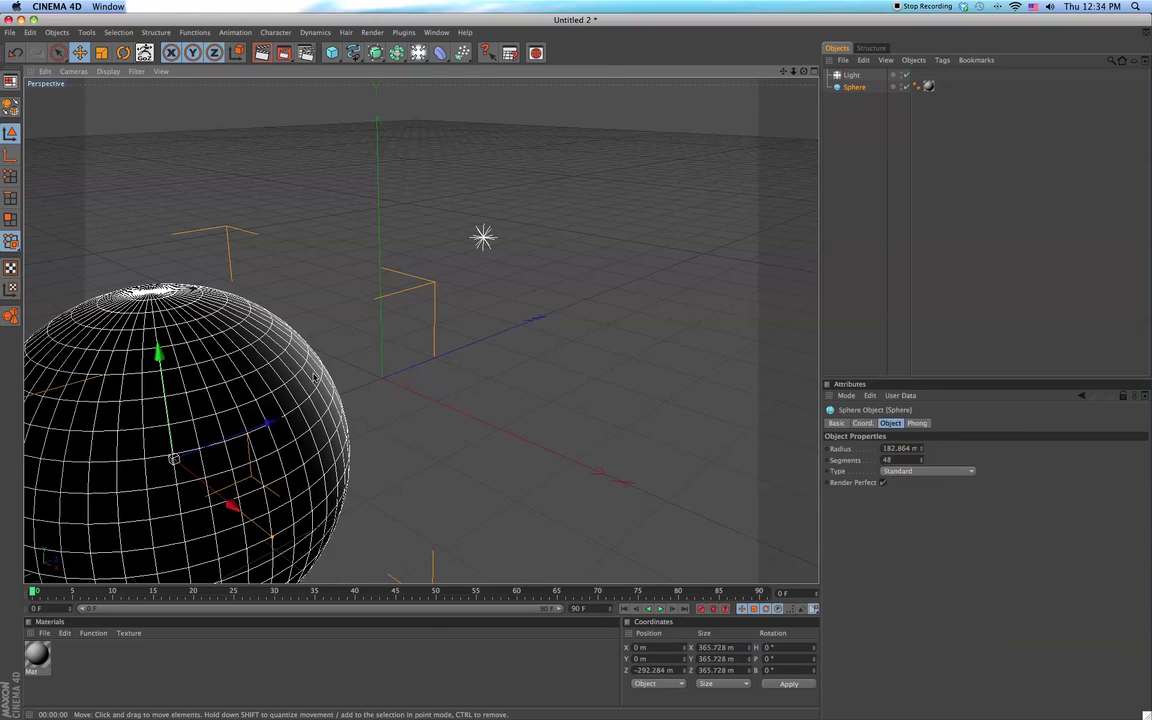
pyautogui.click(748, 261)
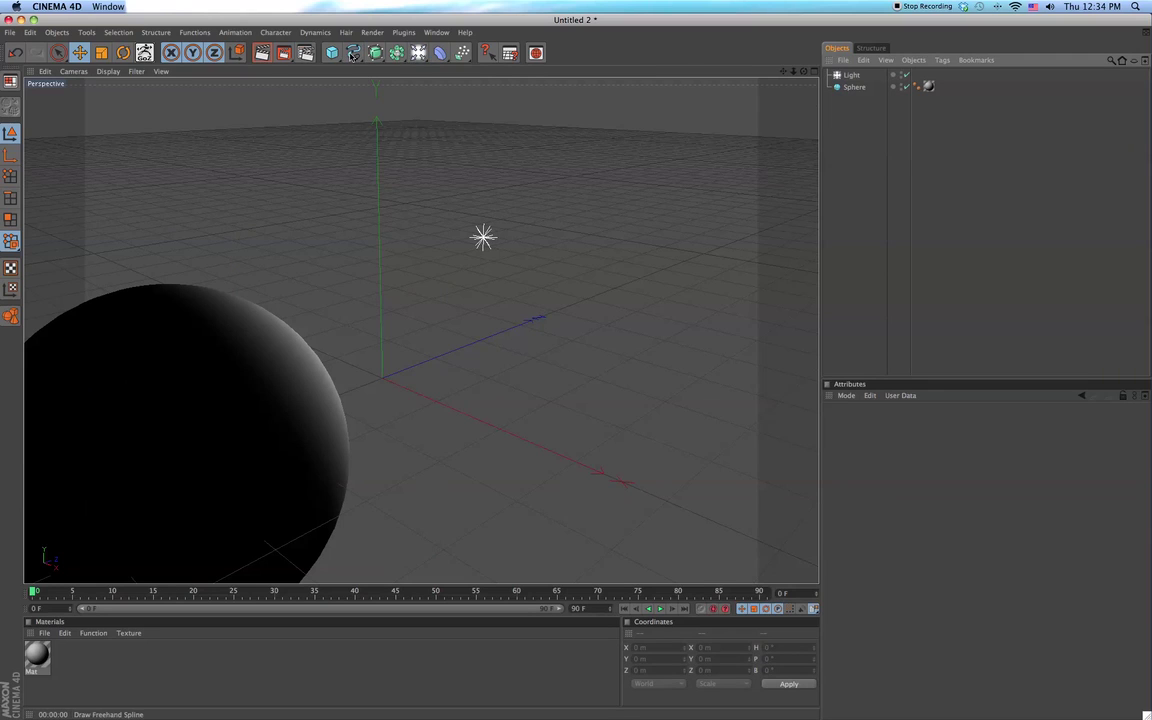
pyautogui.click(332, 52)
pyautogui.click(418, 52)
pyautogui.click(462, 149)
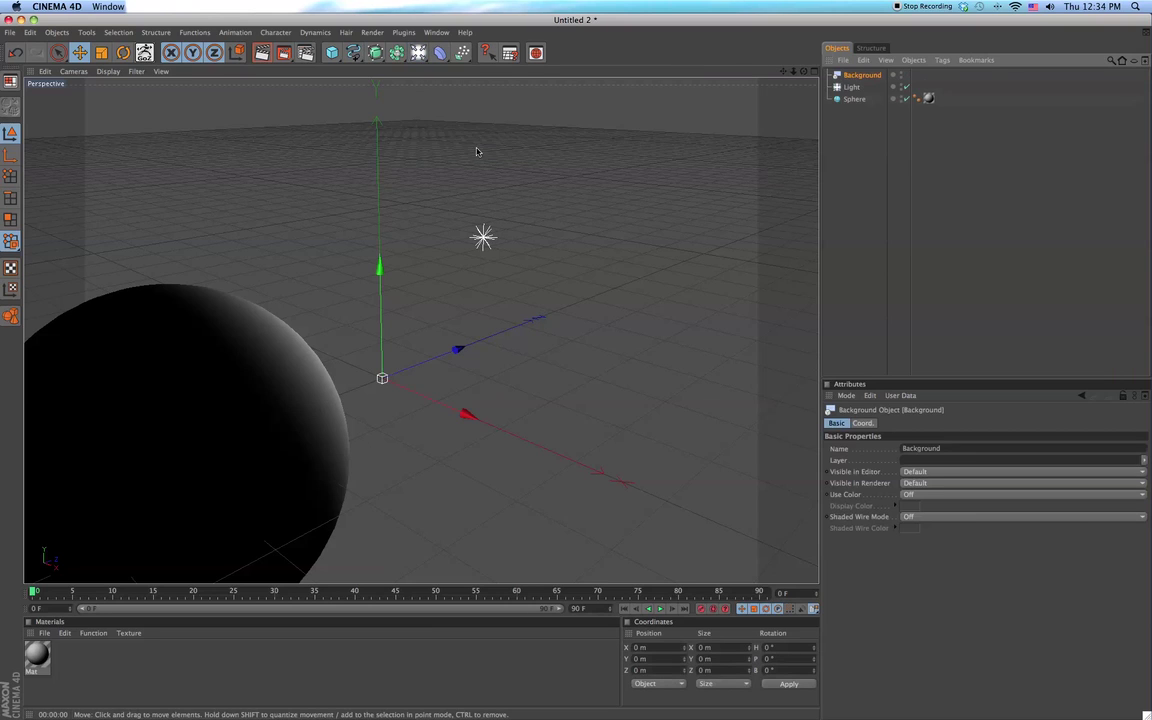
# Create a non-specular material with a Starfield colour texture and apply it to Background
pyautogui.click(44, 633)
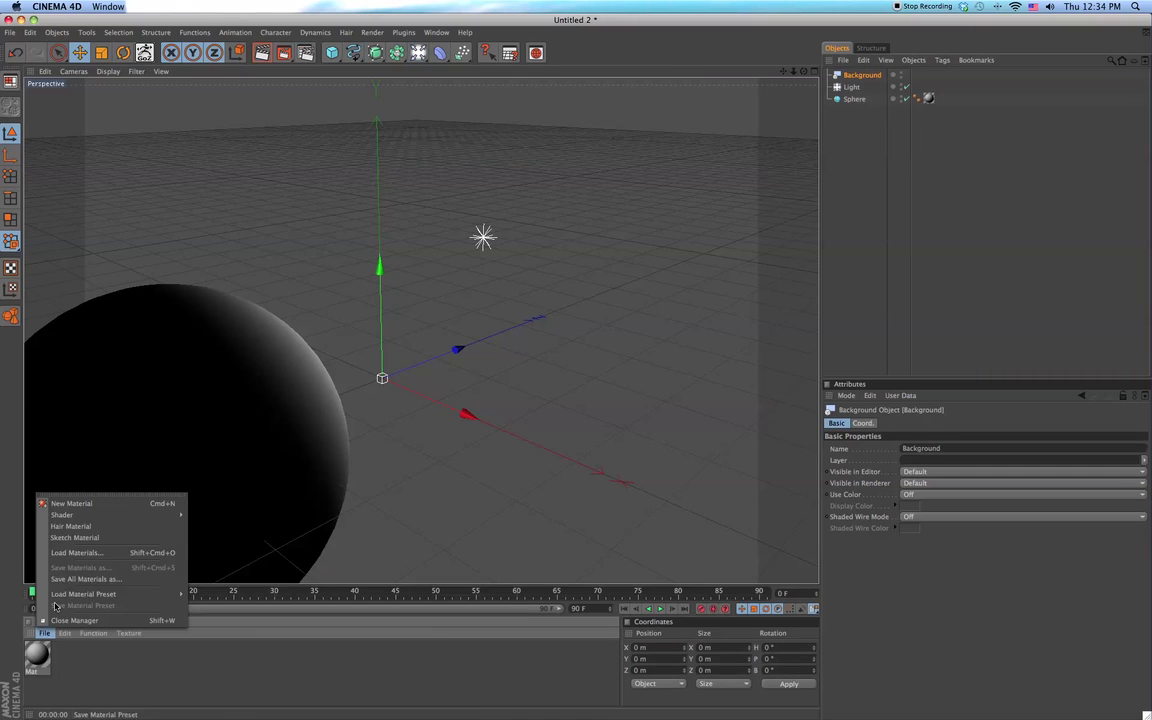
pyautogui.click(71, 504)
pyautogui.doubleClick(35, 653)
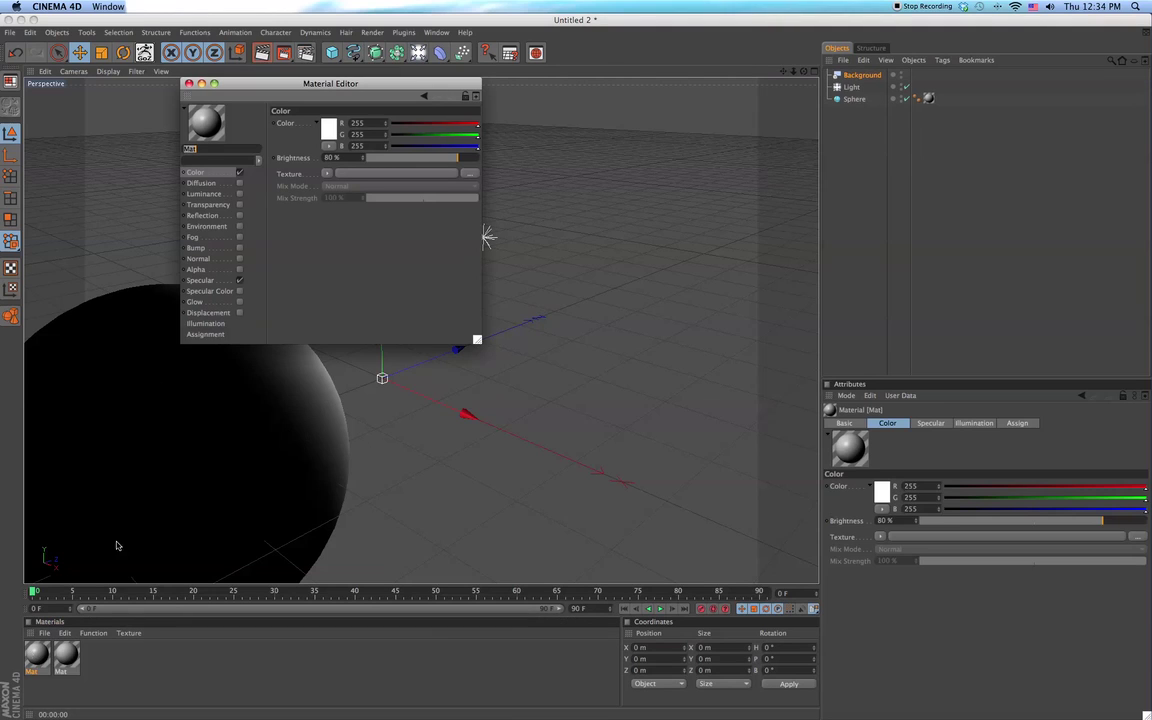
pyautogui.click(240, 281)
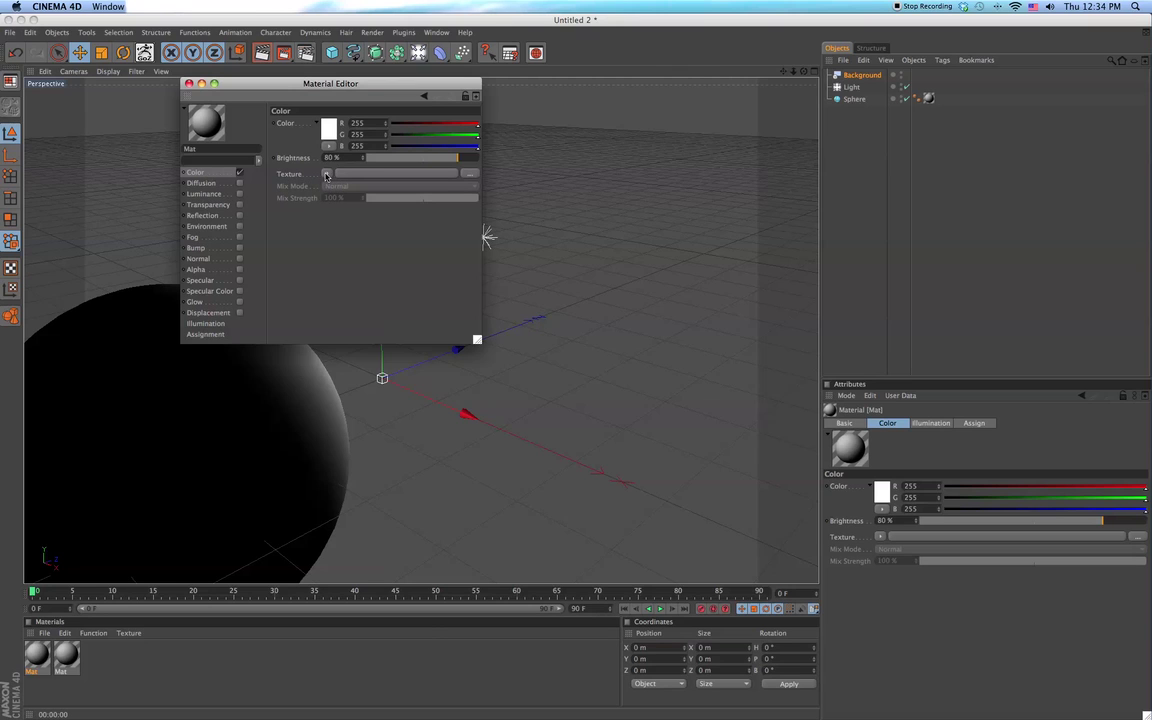
pyautogui.click(324, 175)
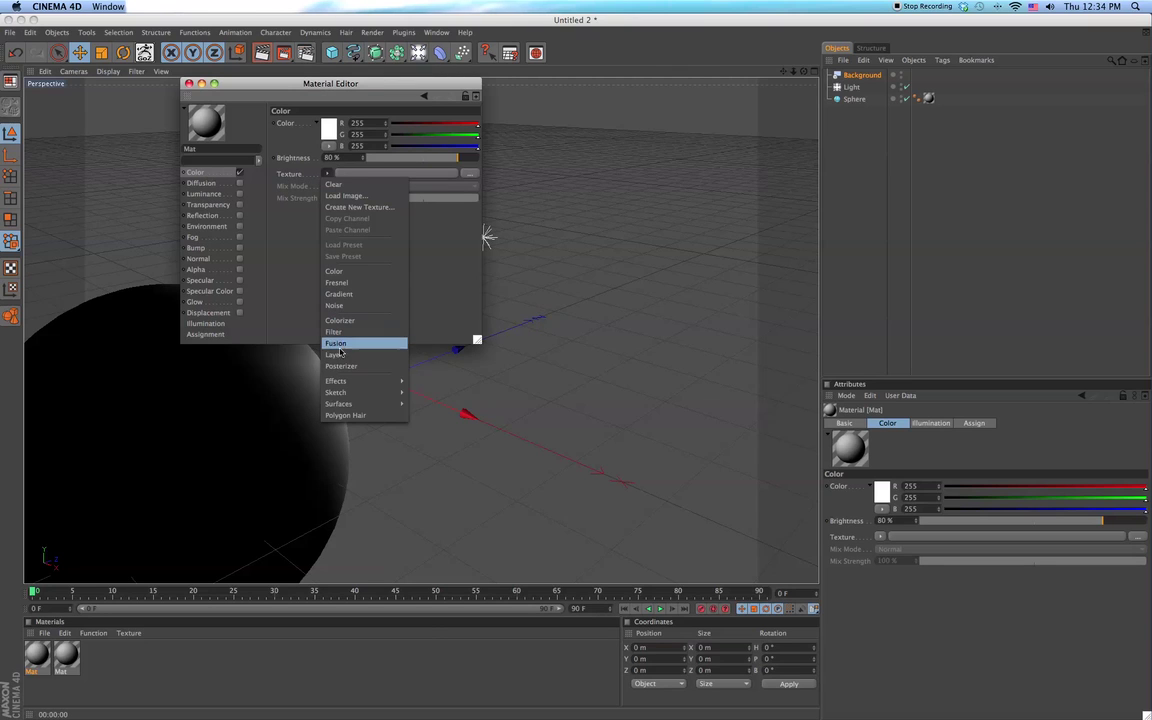
pyautogui.moveTo(340, 403)
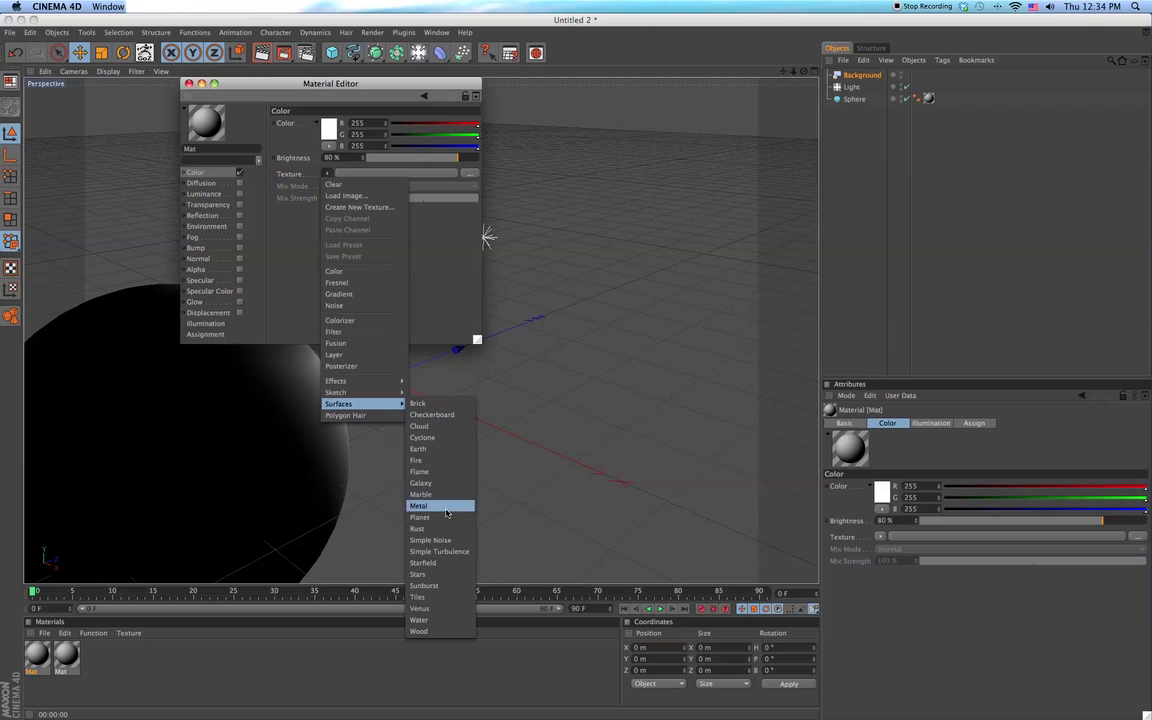
pyautogui.click(440, 564)
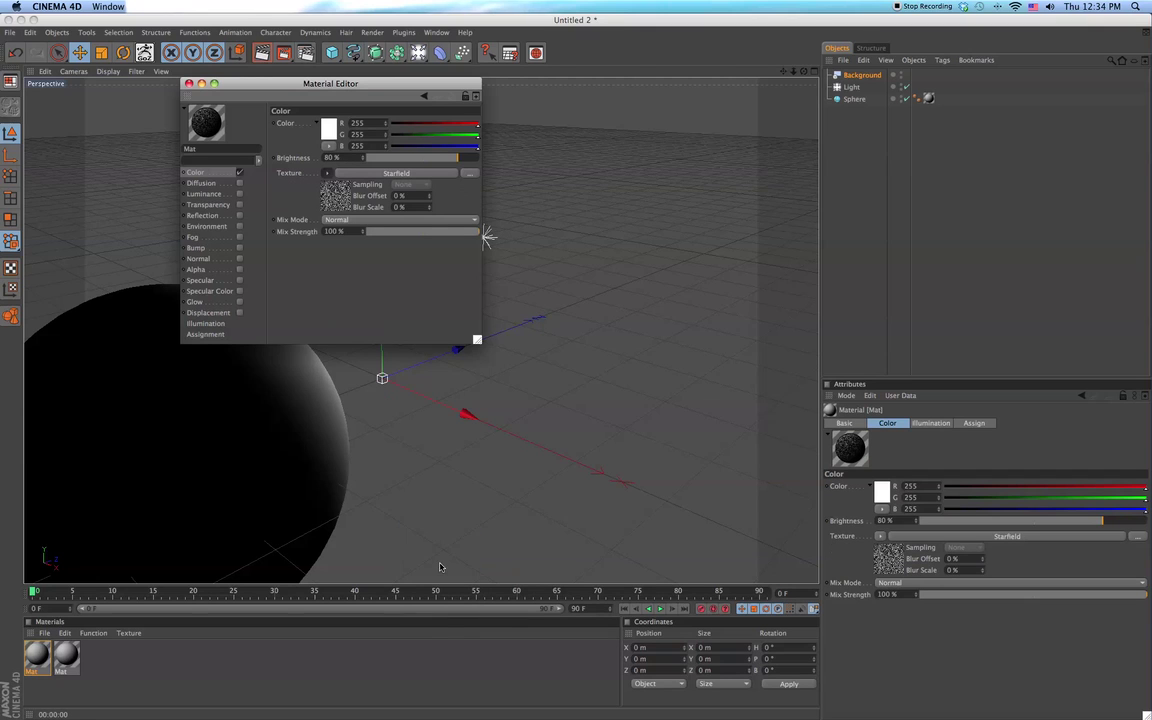
pyautogui.click(188, 84)
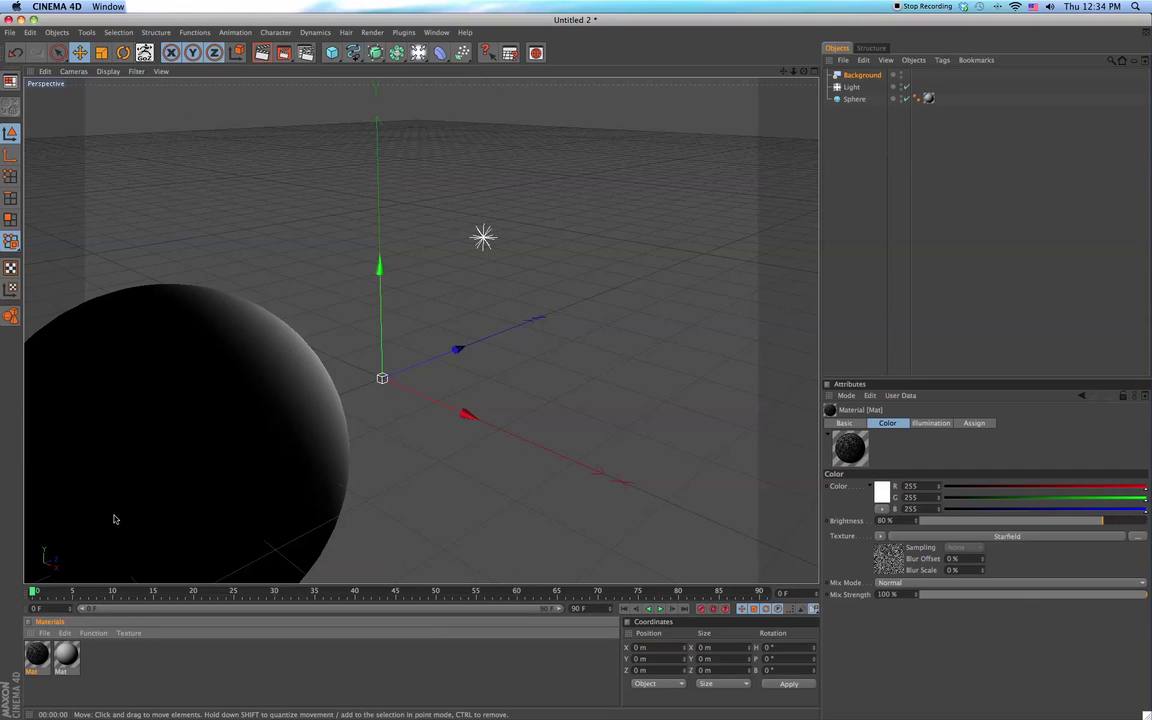
pyautogui.click(929, 97)
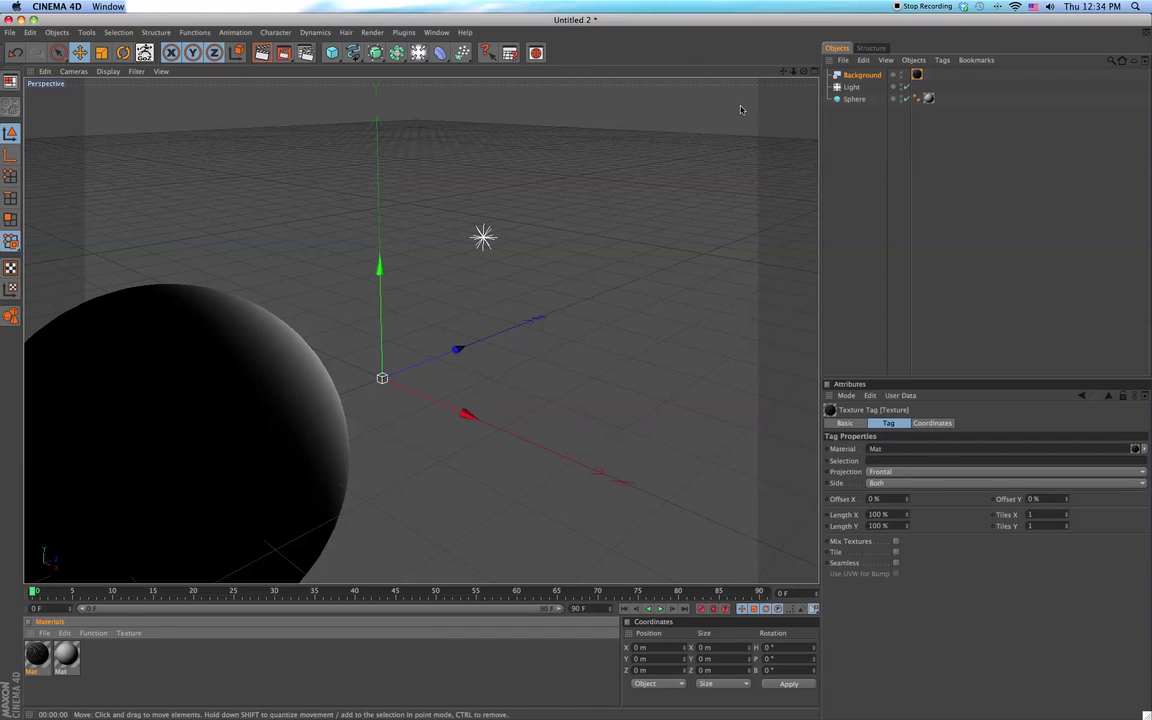
pyautogui.hotkey('ctrl', 'r')
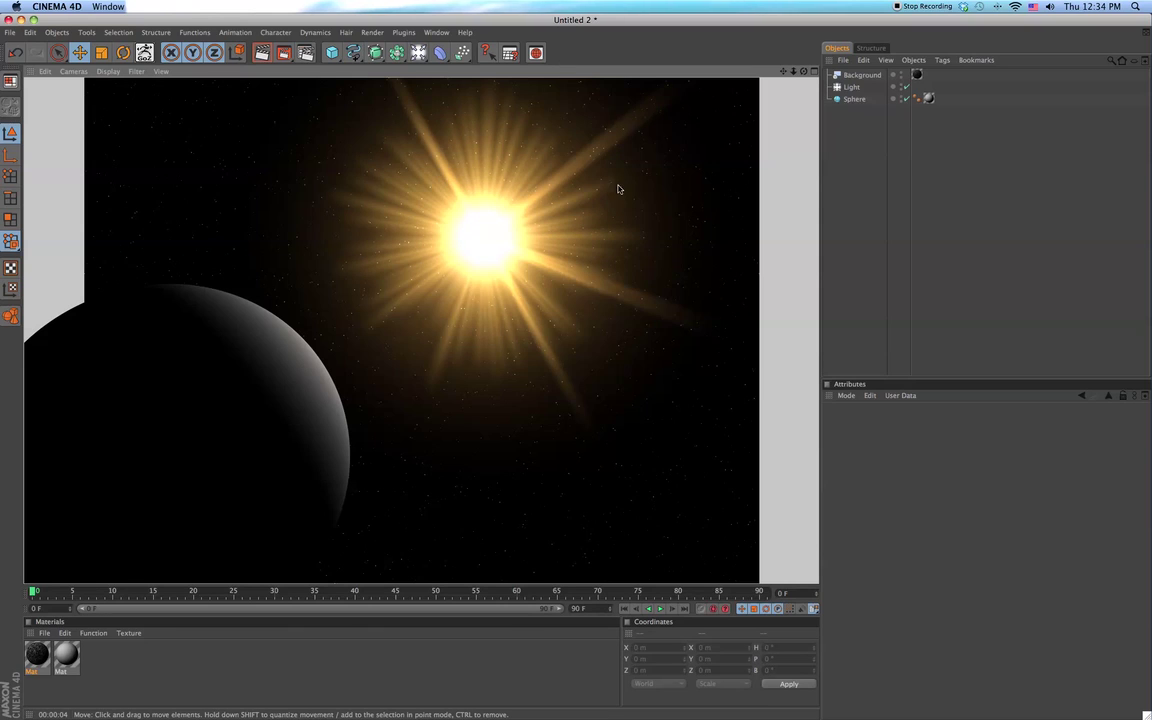
pyautogui.click(832, 190)
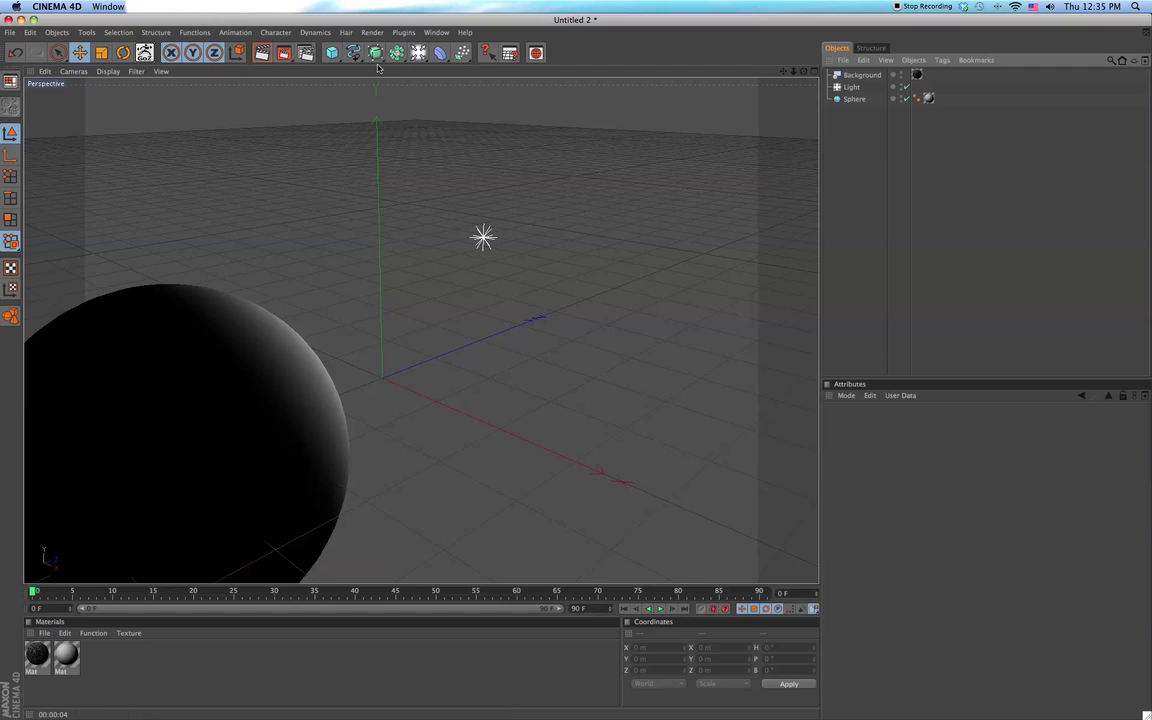
pyautogui.hotkey('ctrl', 'r')
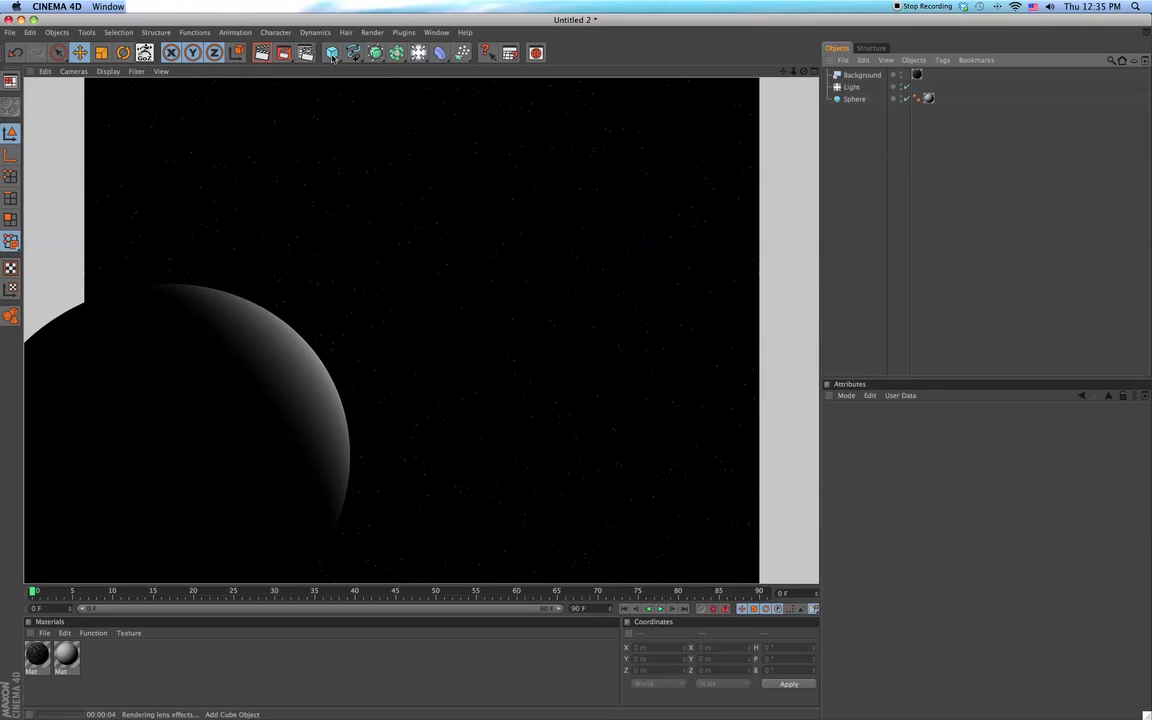
pyautogui.click(404, 149)
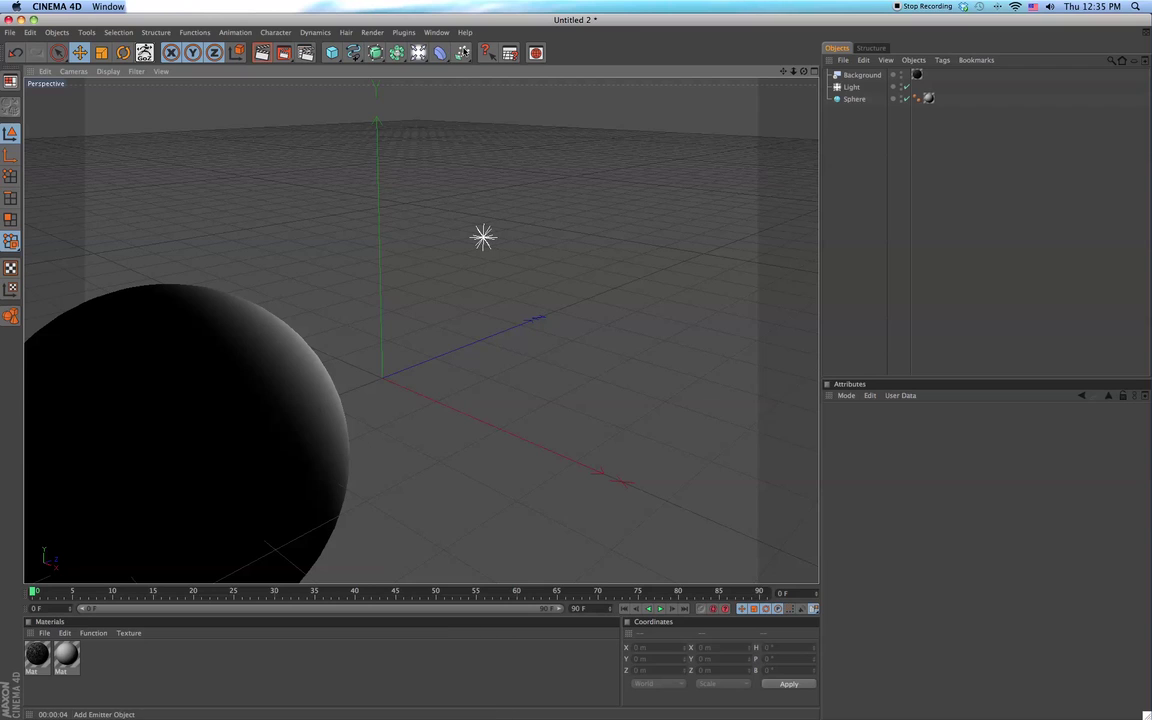
# Add a Landscape raised on Y, tick Spherical, adjust Size Y, and scale it down small
pyautogui.click(331, 53)
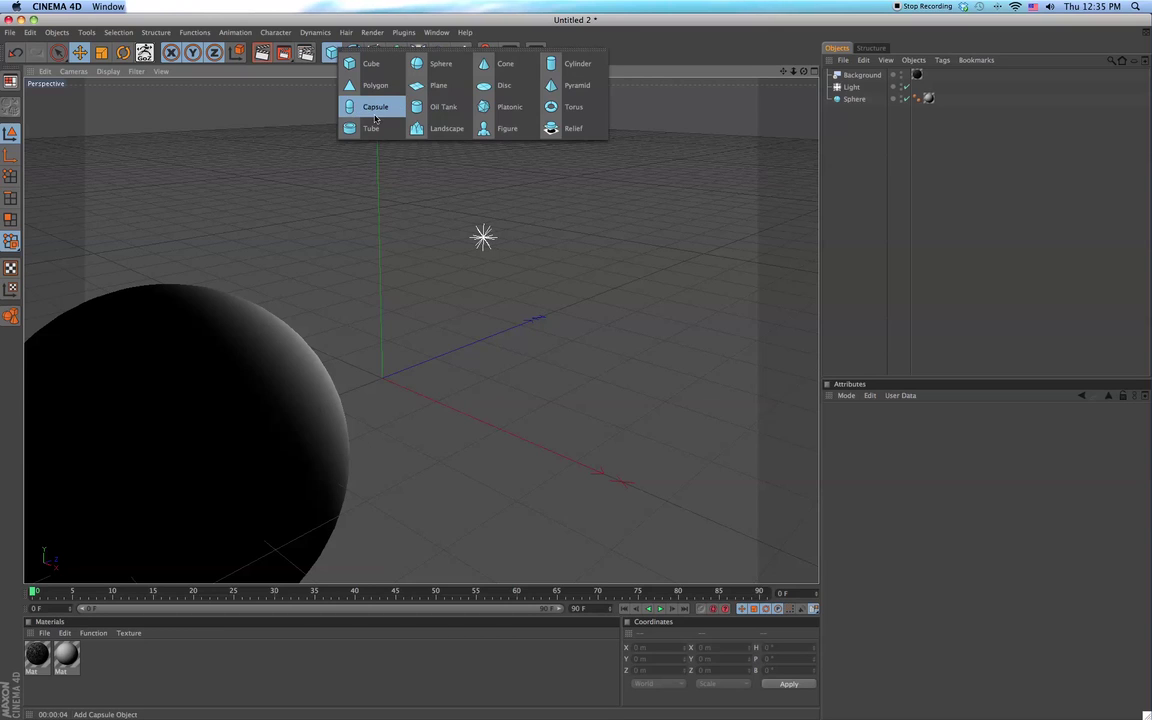
pyautogui.click(437, 134)
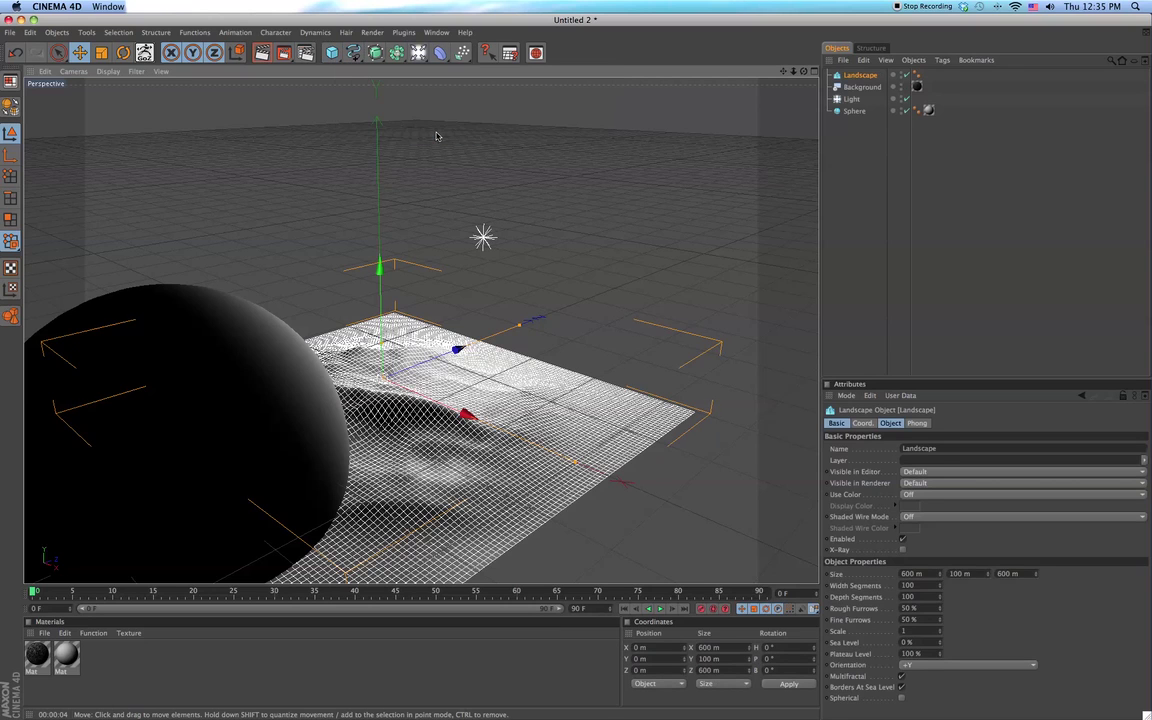
pyautogui.moveTo(379, 266); pyautogui.dragTo(378, 183)
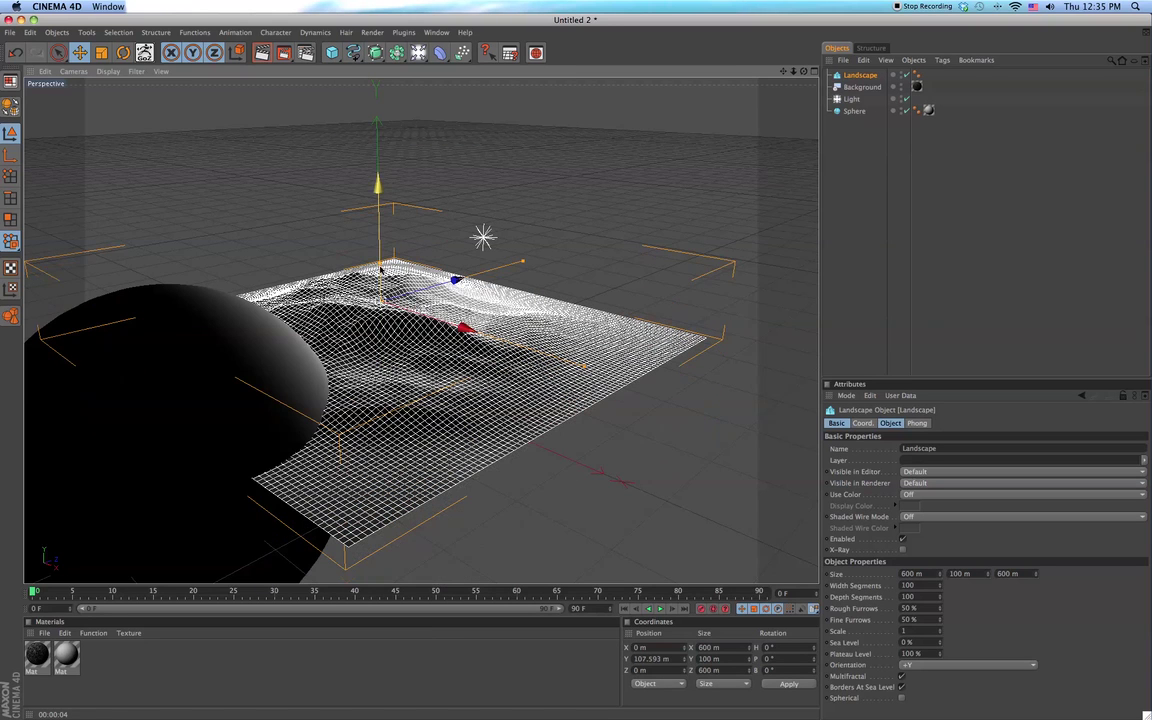
pyautogui.click(902, 698)
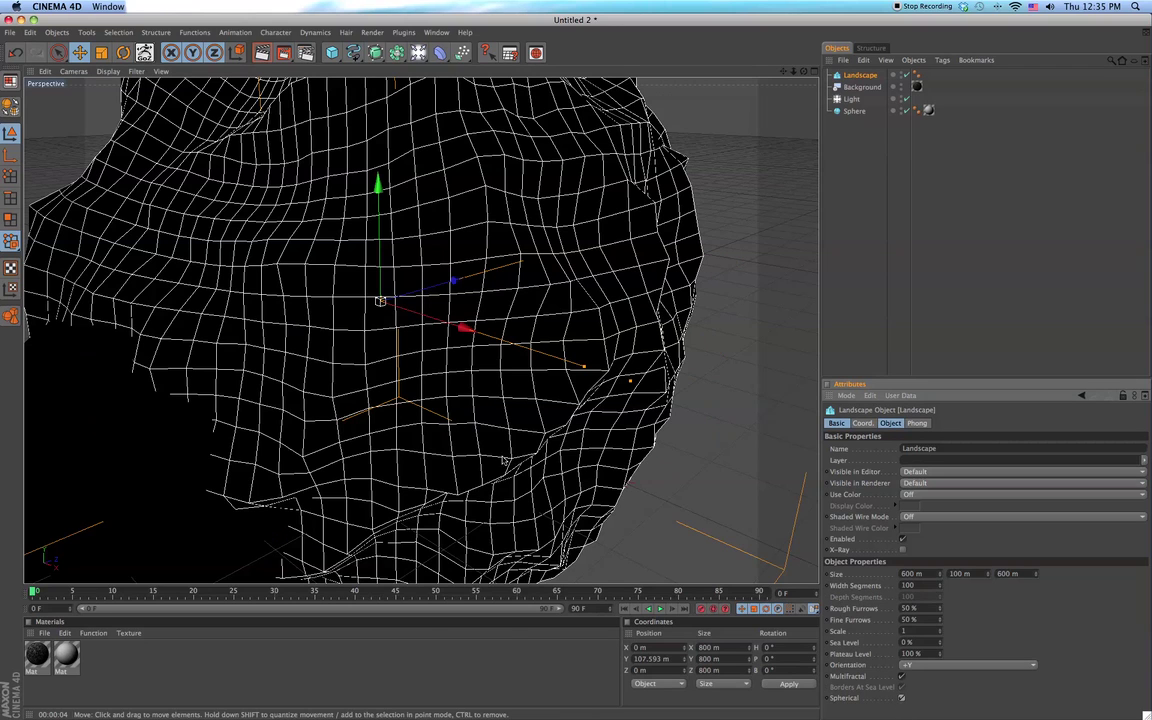
pyautogui.moveTo(988, 573)
pyautogui.mouseDown()
pyautogui.moveTo(988, 610)
pyautogui.moveTo(987, 530)
pyautogui.mouseUp()
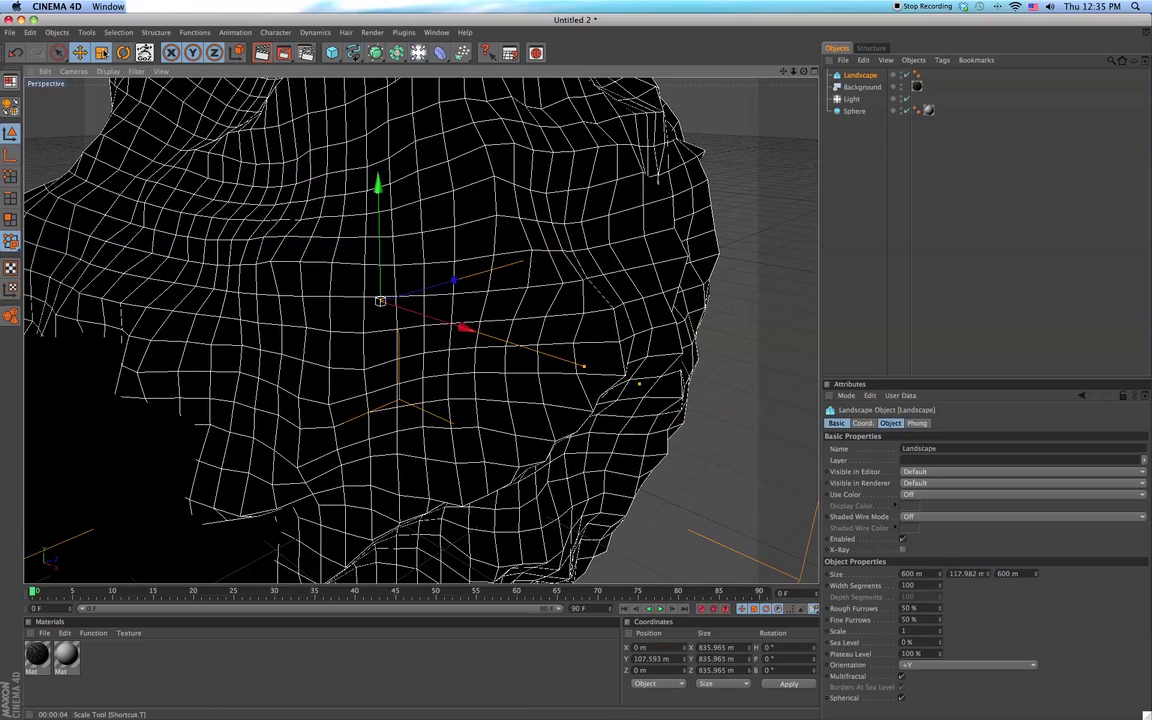
pyautogui.click(101, 52)
pyautogui.moveTo(450, 420); pyautogui.dragTo(180, 420)
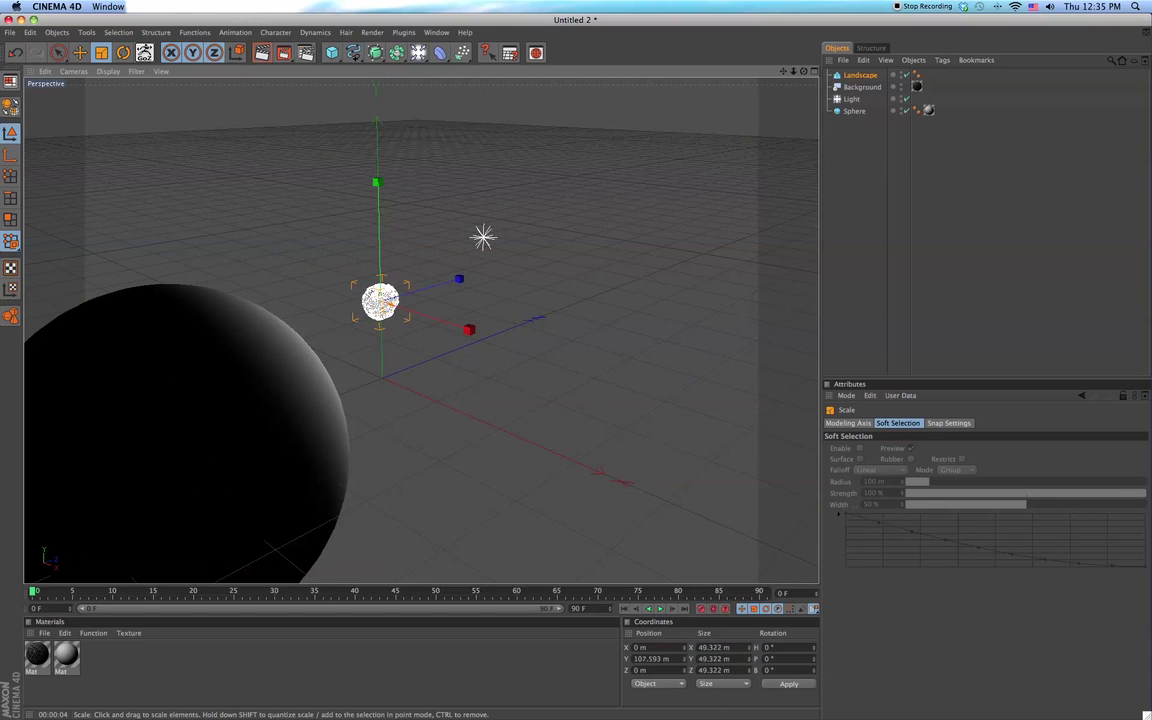
# Test-render the scene and delete the old smooth Sphere
pyautogui.click(700, 247)
pyautogui.hotkey('ctrl', 'r')
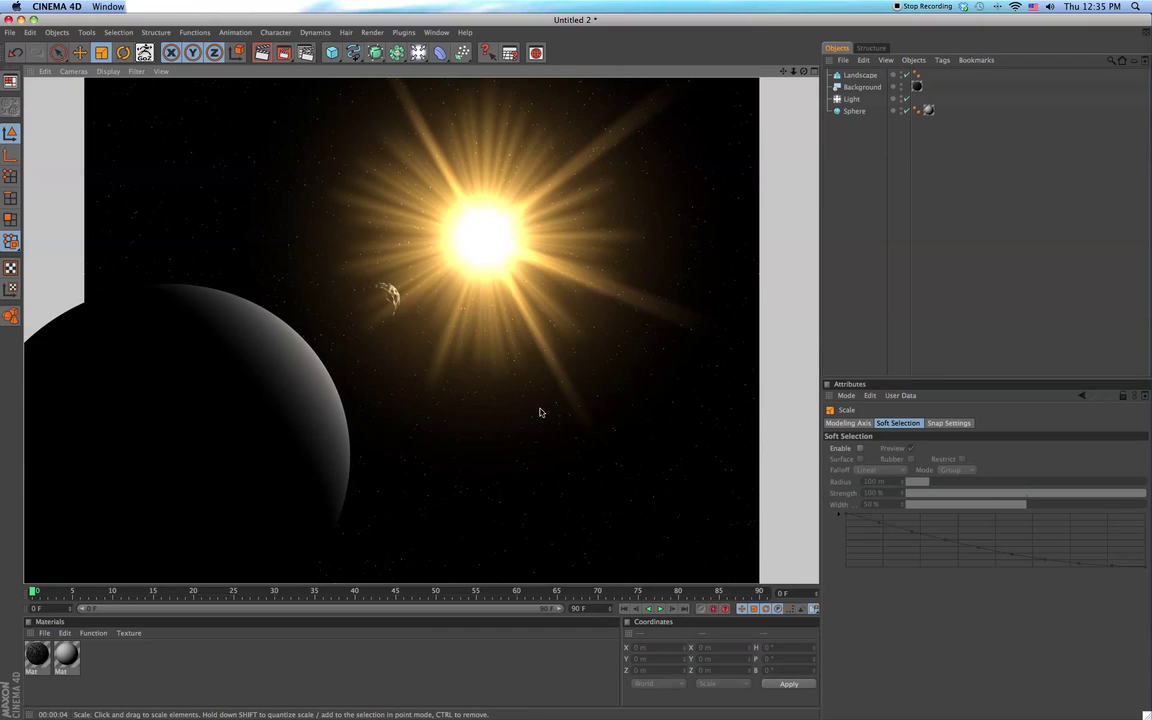
pyautogui.click(154, 435)
pyautogui.press('Delete')
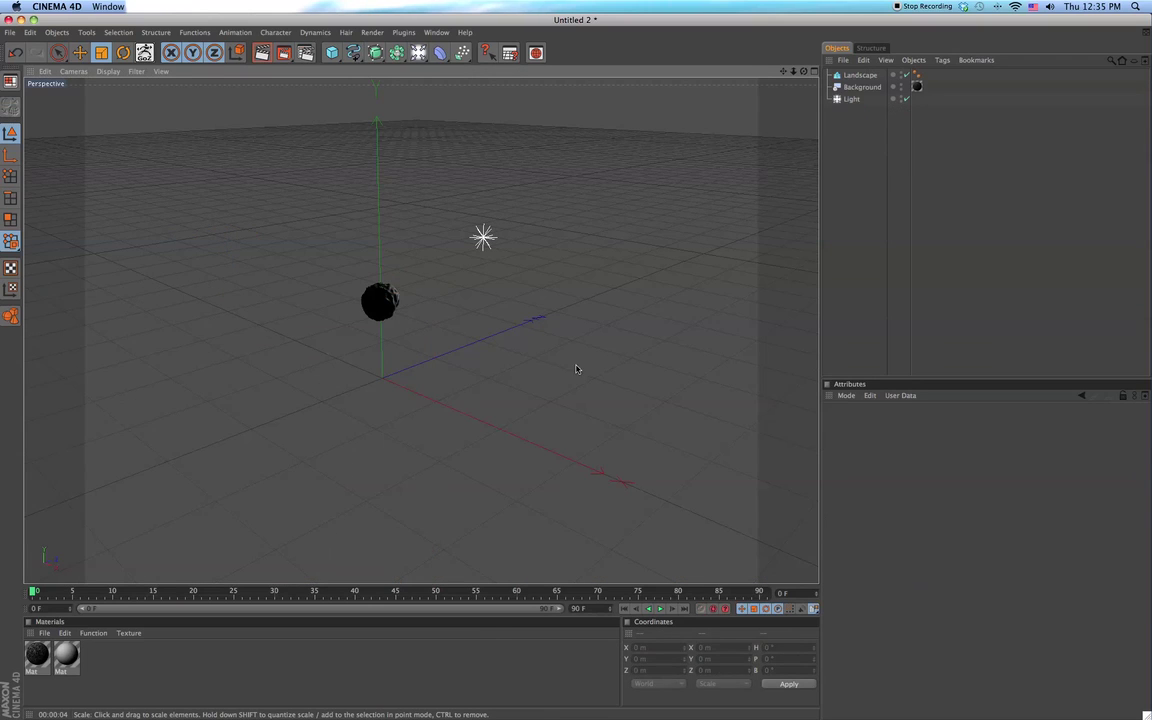
# Enlarge the Landscape planet, move it toward the camera and left, and test-render
pyautogui.moveTo(388, 296)
pyautogui.mouseDown()
pyautogui.moveTo(505, 331)
pyautogui.moveTo(421, 328)
pyautogui.mouseUp()
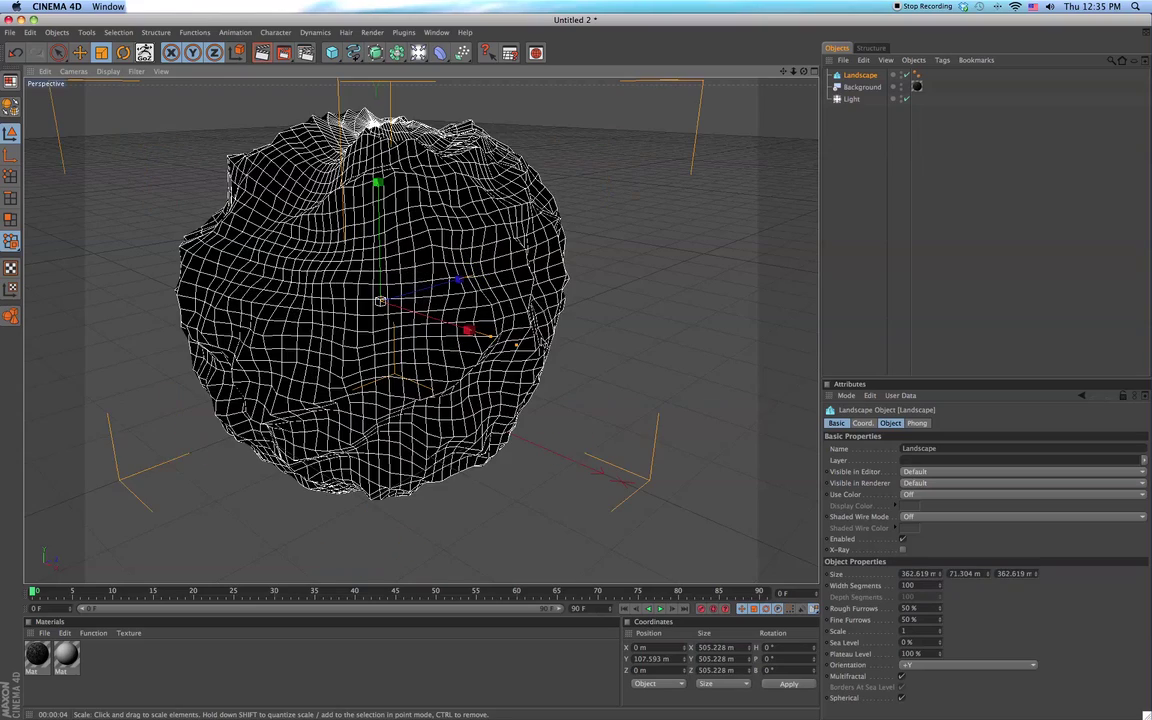
pyautogui.click(80, 52)
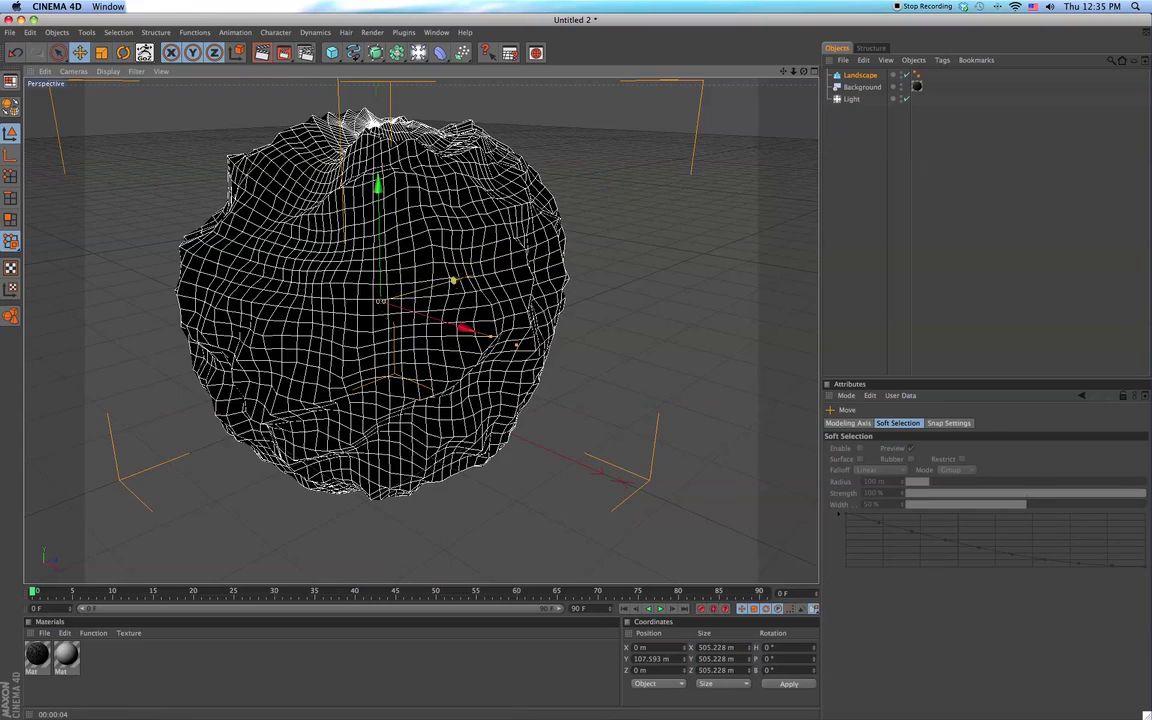
pyautogui.moveTo(453, 281)
pyautogui.mouseDown()
pyautogui.moveTo(153, 258)
pyautogui.moveTo(158, 318)
pyautogui.mouseUp()
pyautogui.click(964, 221)
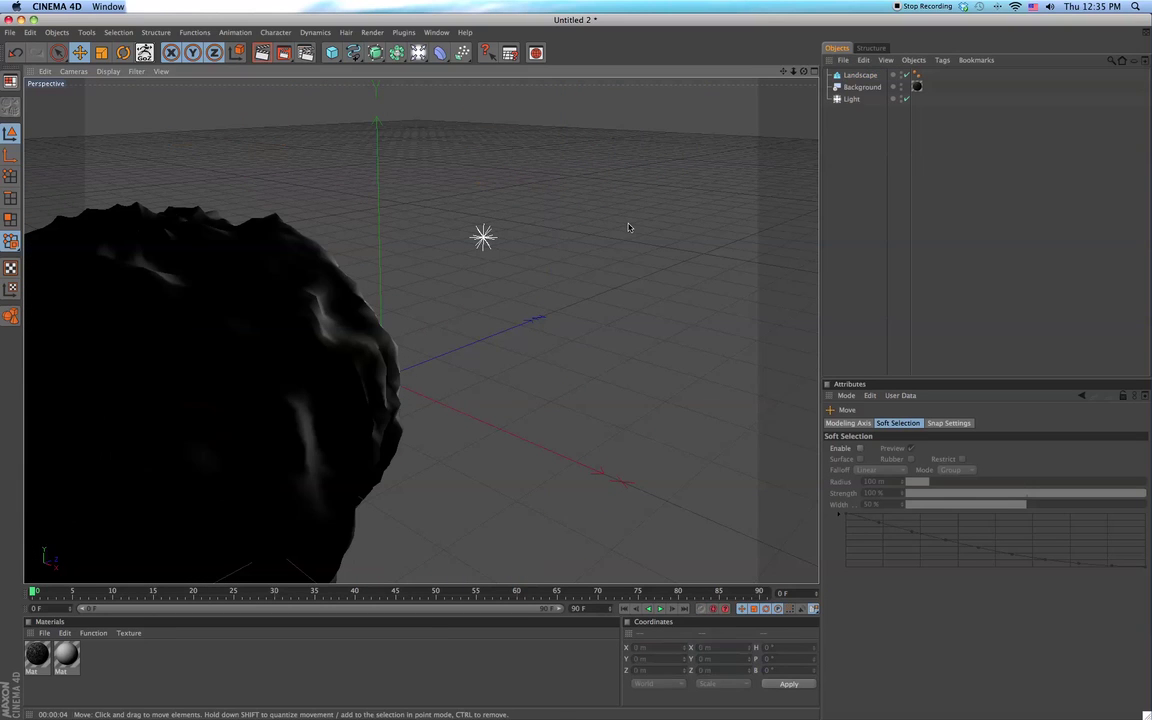
pyautogui.hotkey('ctrl', 'r')
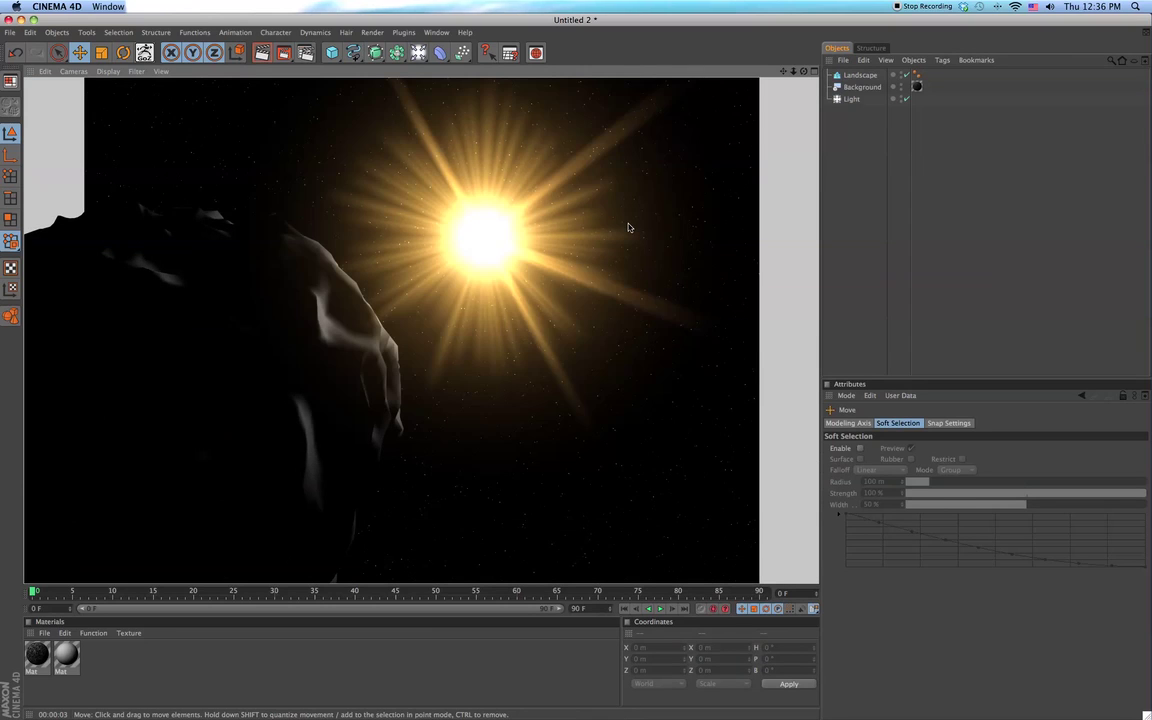
pyautogui.click(813, 181)
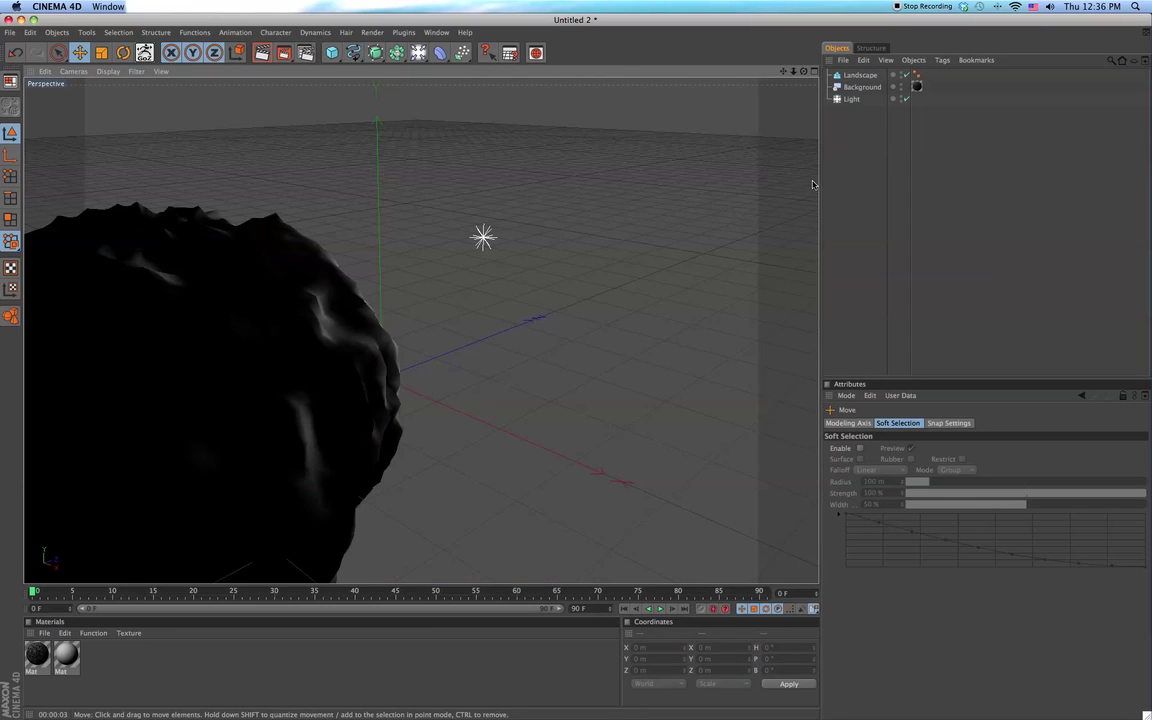
pyautogui.click(860, 87)
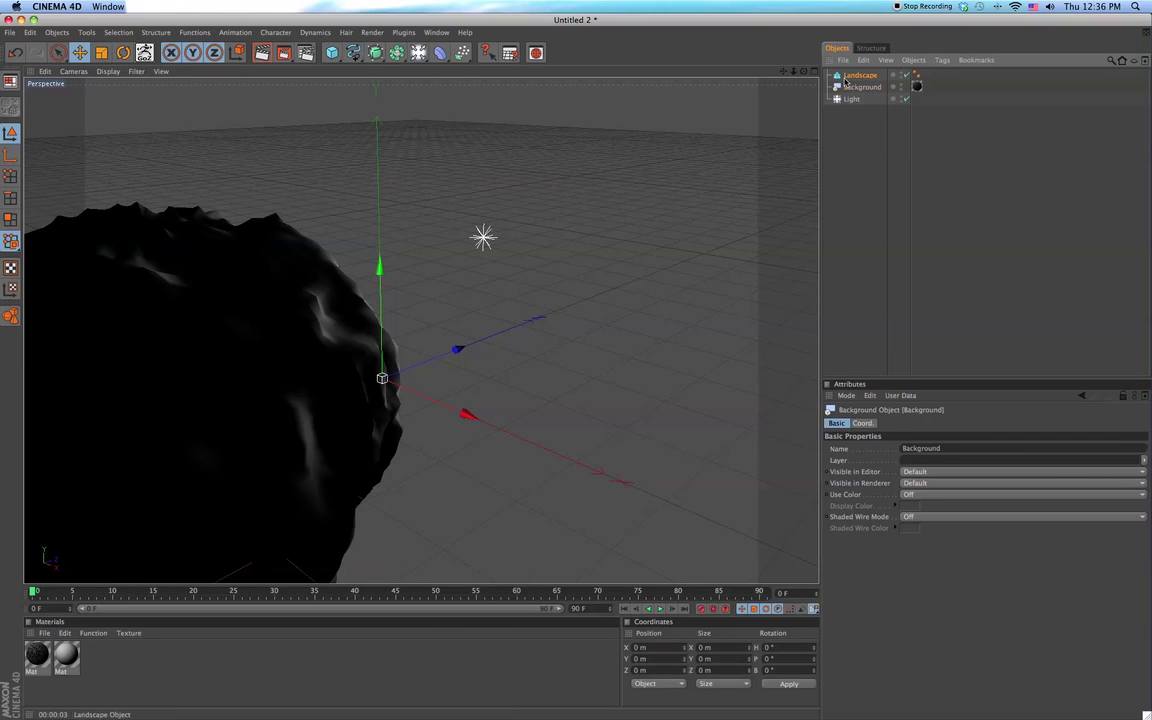
# Wrap the Landscape in a HyperNURBS, set Sea Level to 0, tweak Plateau Level, and render
pyautogui.click(860, 75)
pyautogui.keyDown('alt'); pyautogui.click(375, 52); pyautogui.keyUp('alt')
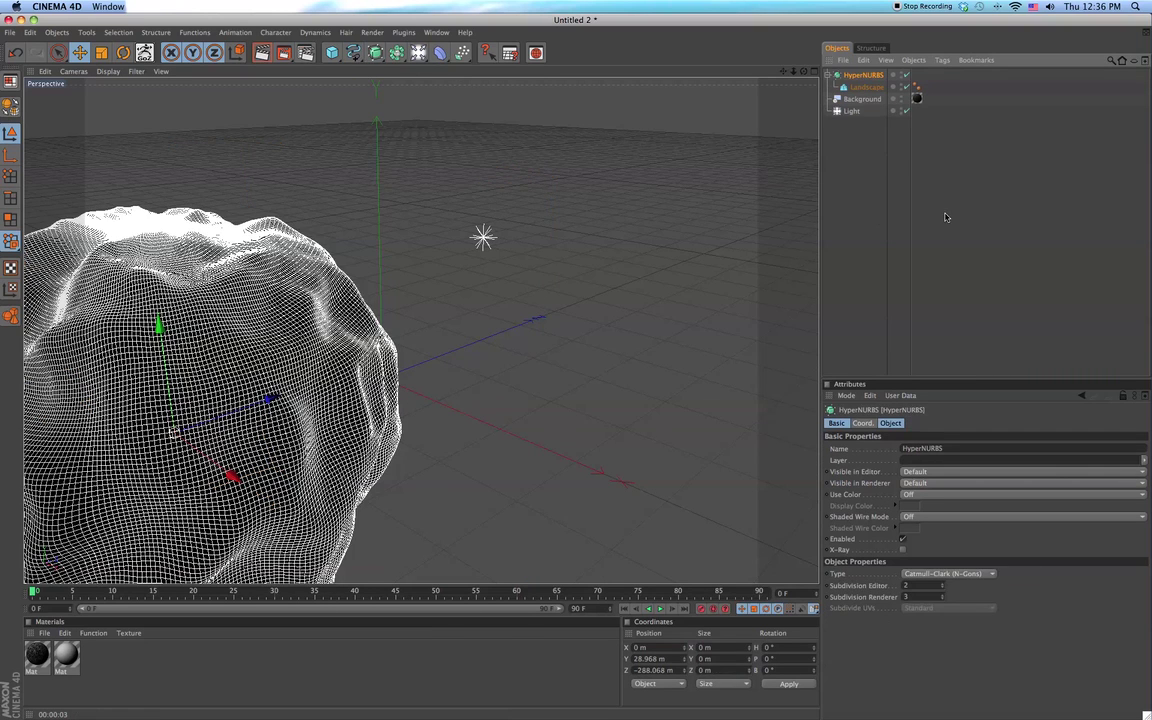
pyautogui.click(866, 88)
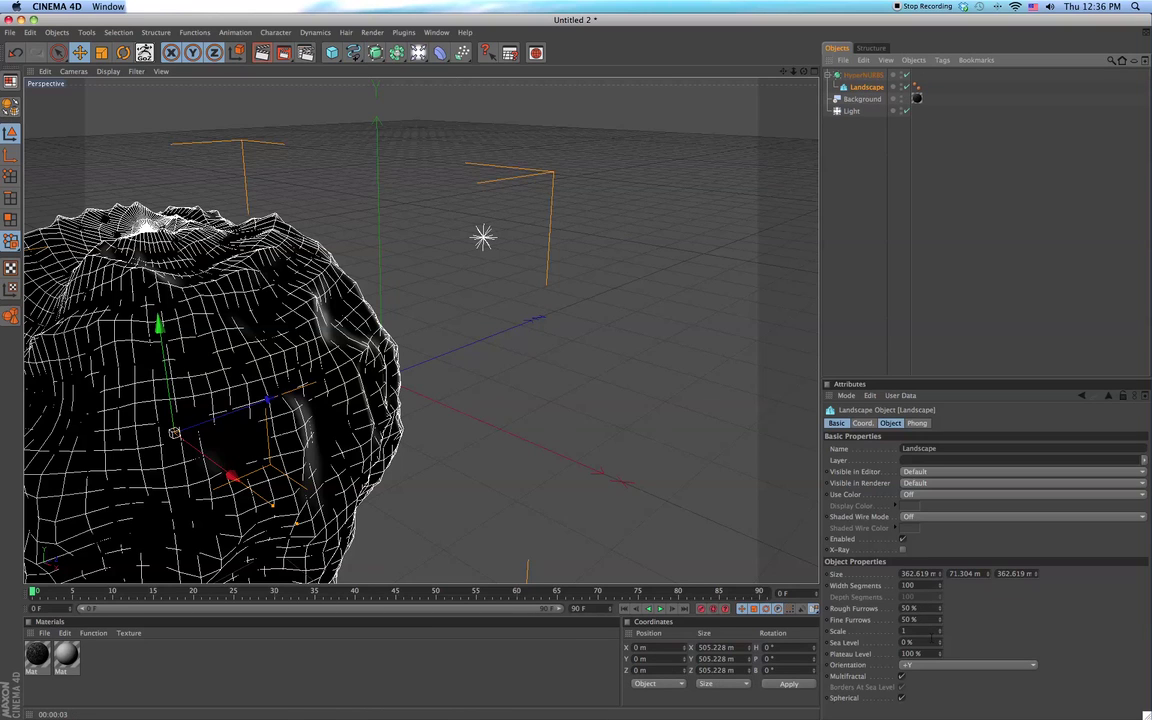
pyautogui.moveTo(941, 647); pyautogui.dragTo(941, 642)
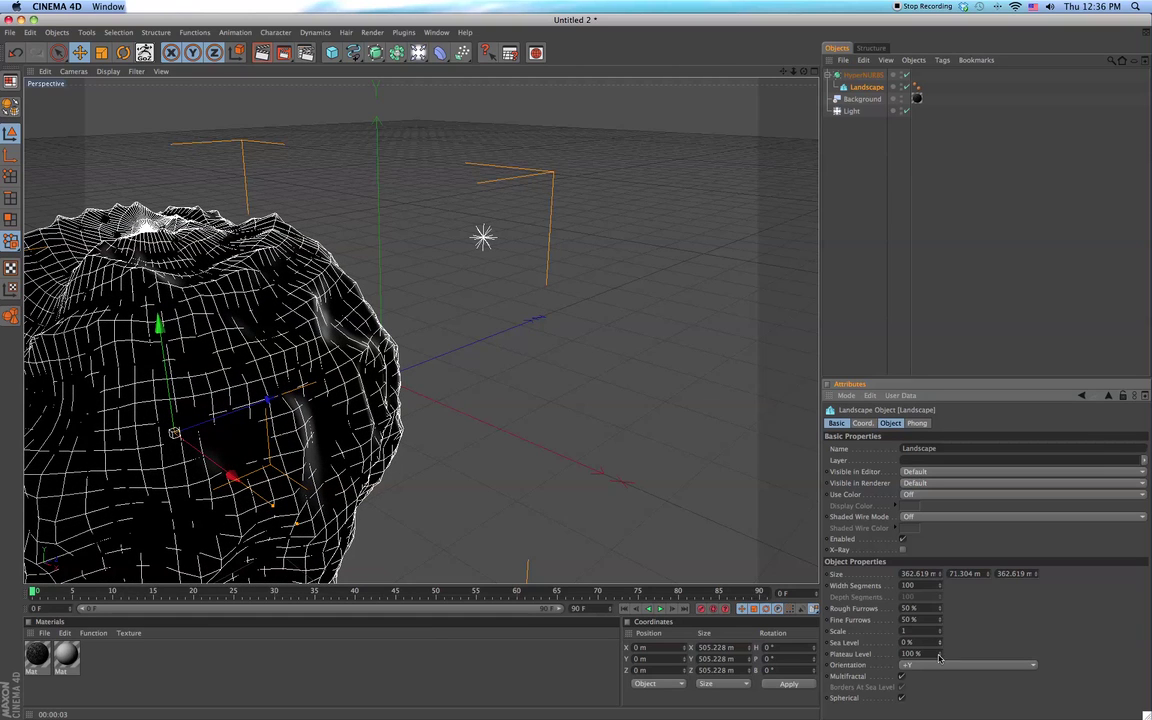
pyautogui.moveTo(939, 657); pyautogui.dragTo(939, 660)
pyautogui.click(951, 226)
pyautogui.hotkey('ctrl', 'r')
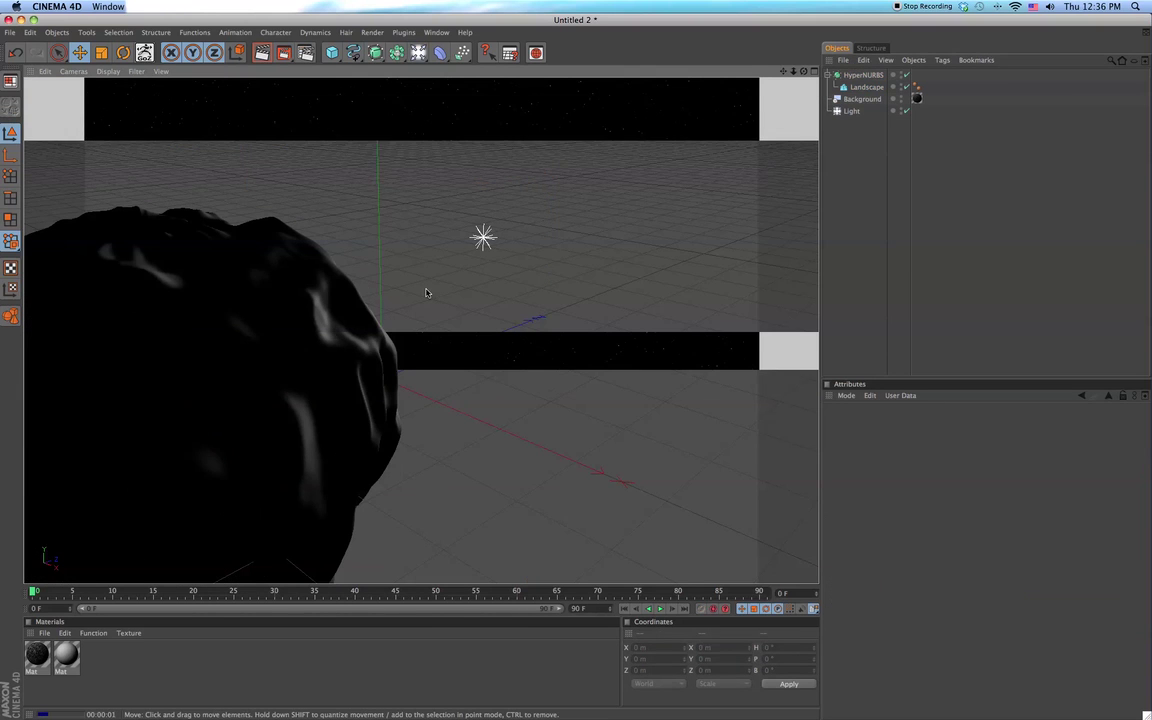